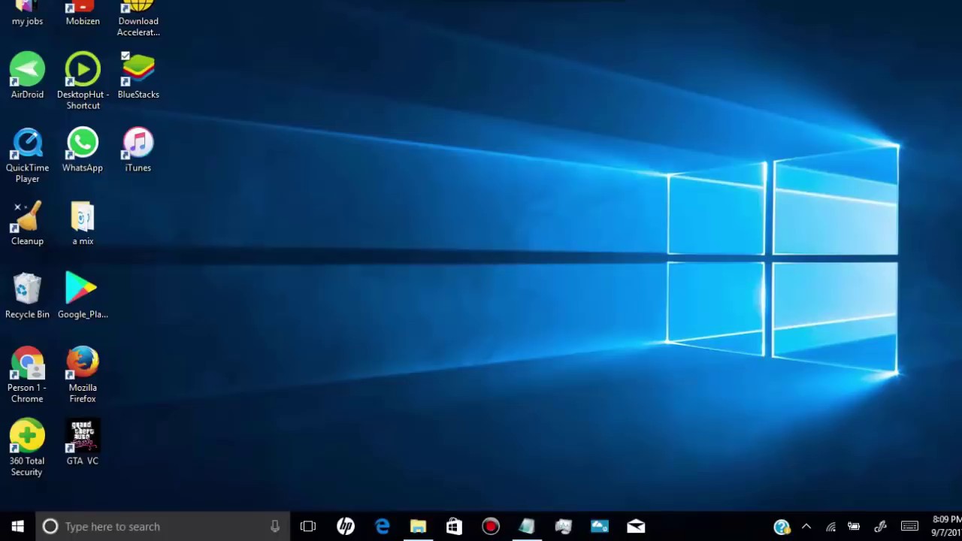
# Launch the Microsoft Store app from Windows search.
pyautogui.click(102, 528)
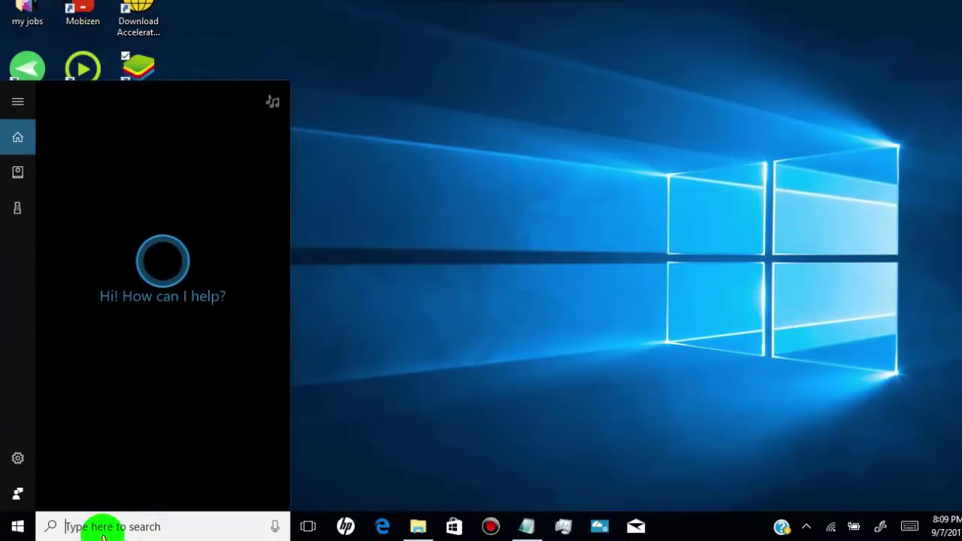
pyautogui.write('sto')
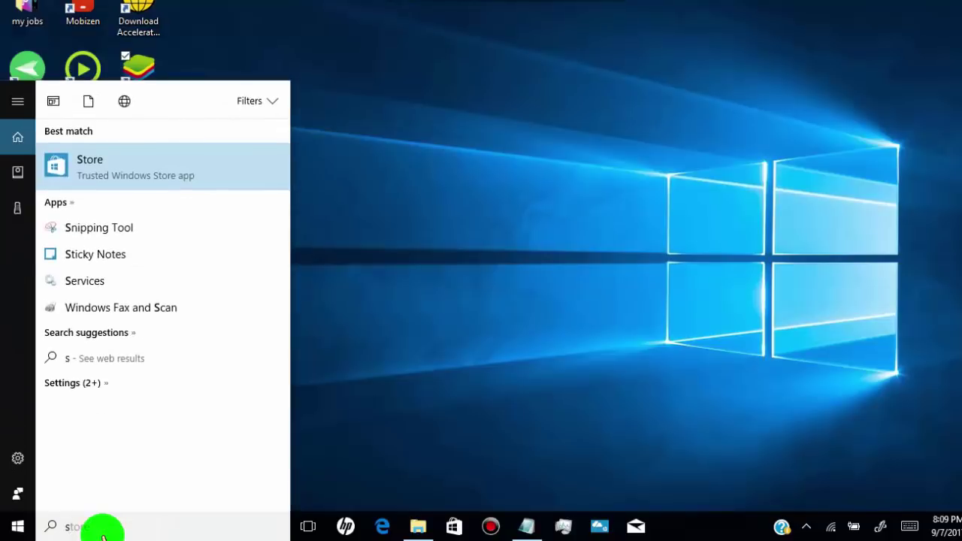
pyautogui.write('re')
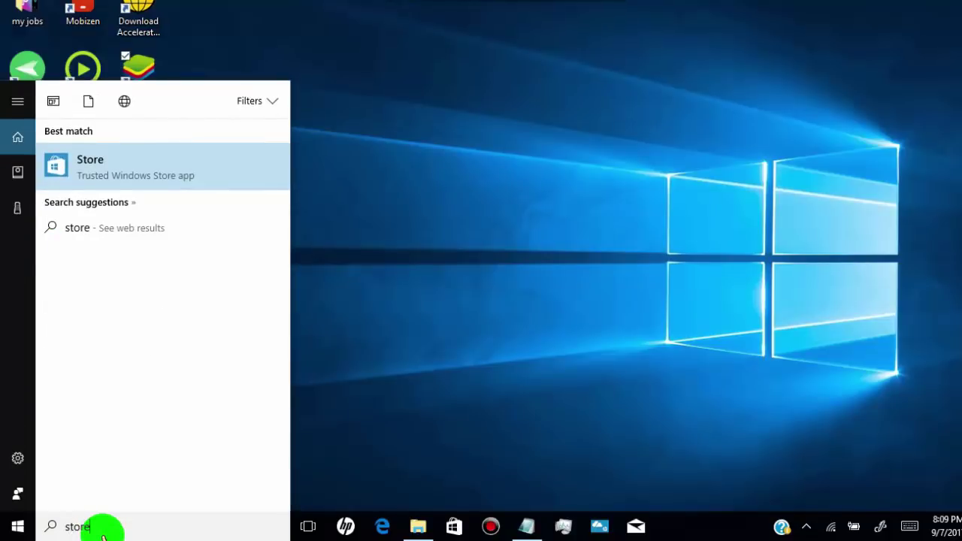
pyautogui.click(158, 182)
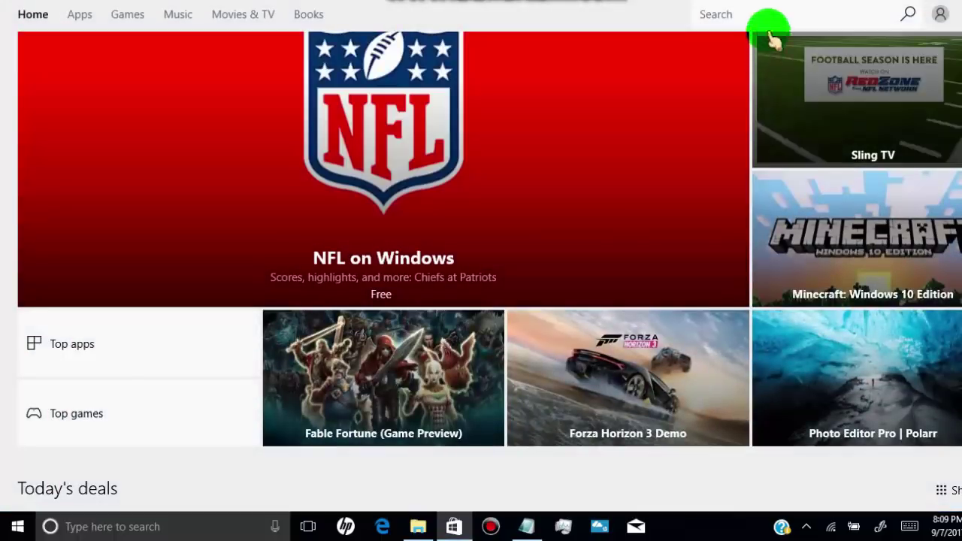
# Search the Store for 'picsart', then shrink the window and move it up slightly.
pyautogui.click(773, 17)
pyautogui.write('picsart')
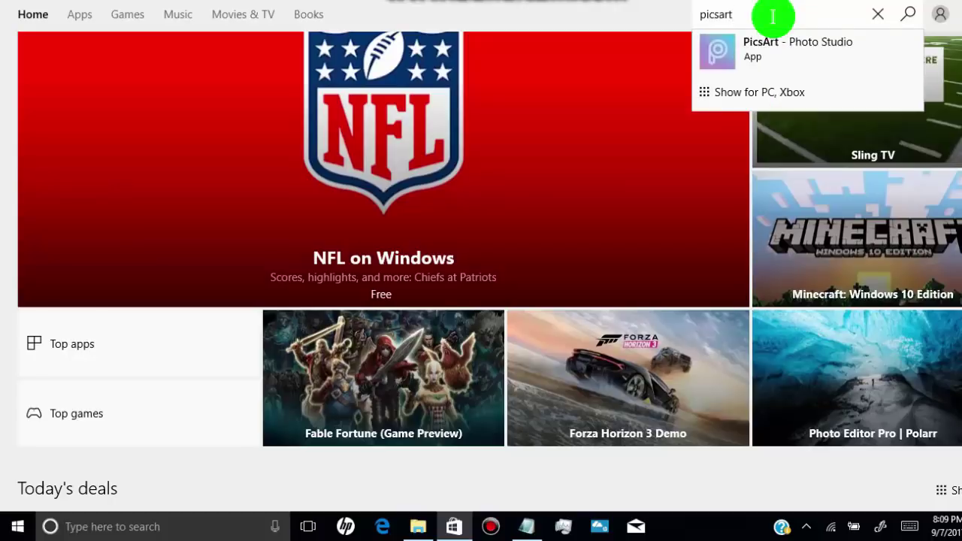
pyautogui.press('Return')
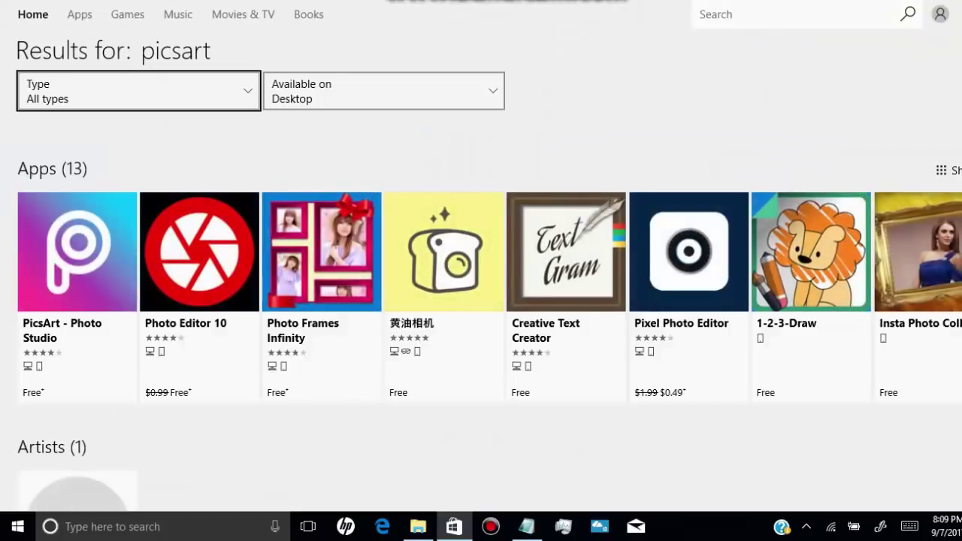
pyautogui.press('super+Down')
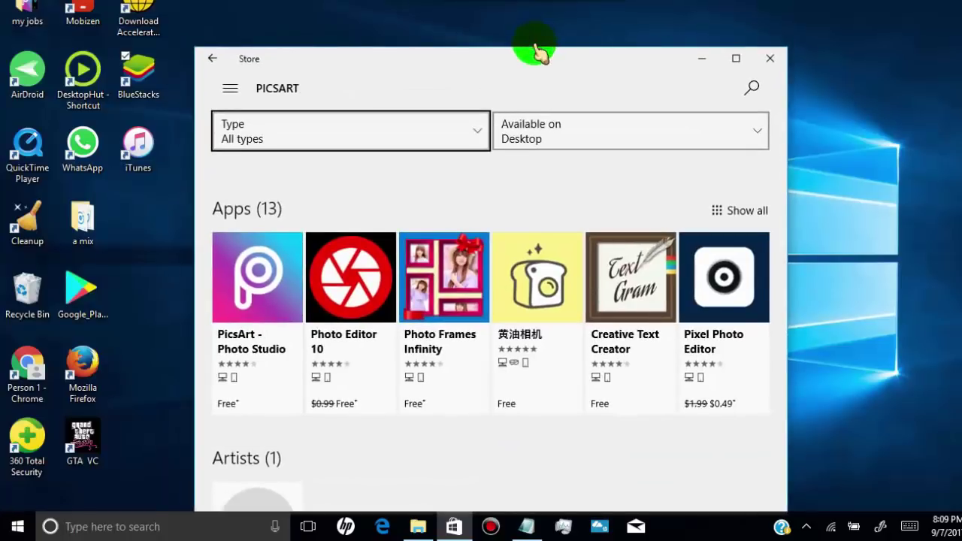
pyautogui.moveTo(537, 58); pyautogui.dragTo(537, 33)
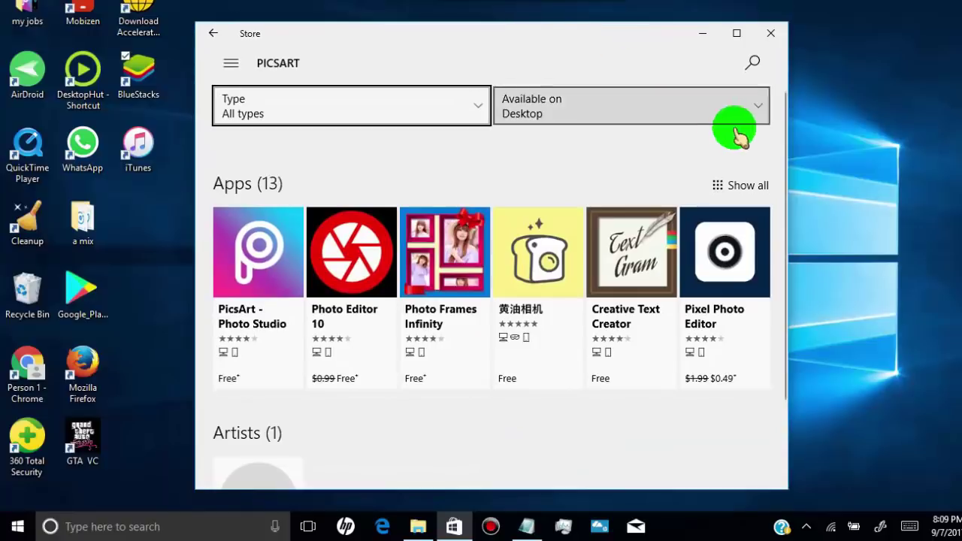
# Open the PicsArt - Photo Studio page, scroll through it, then return to the top.
pyautogui.click(248, 267)
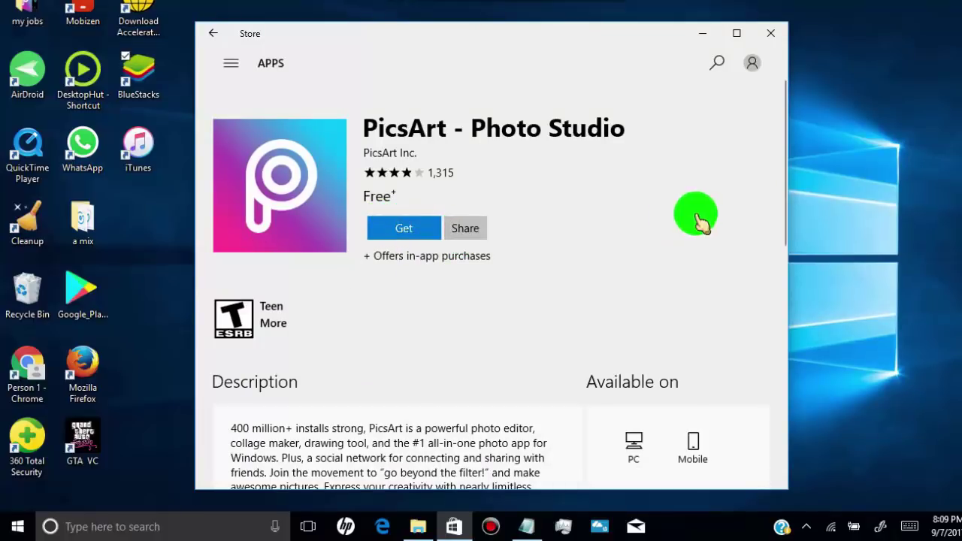
pyautogui.scroll(-3, 783, 329)
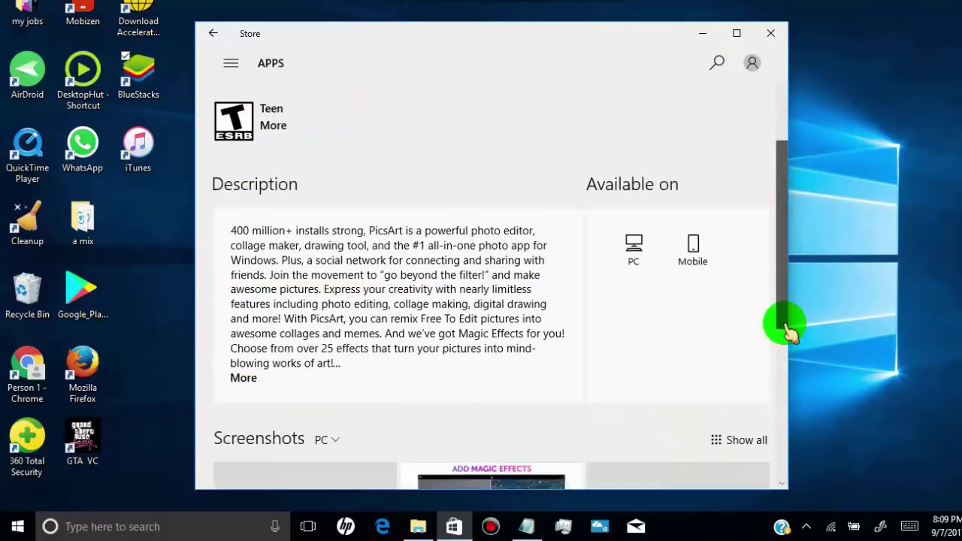
pyautogui.scroll(-3, 784, 328)
pyautogui.scroll(-1, 786, 361)
pyautogui.scroll(1, 786, 378)
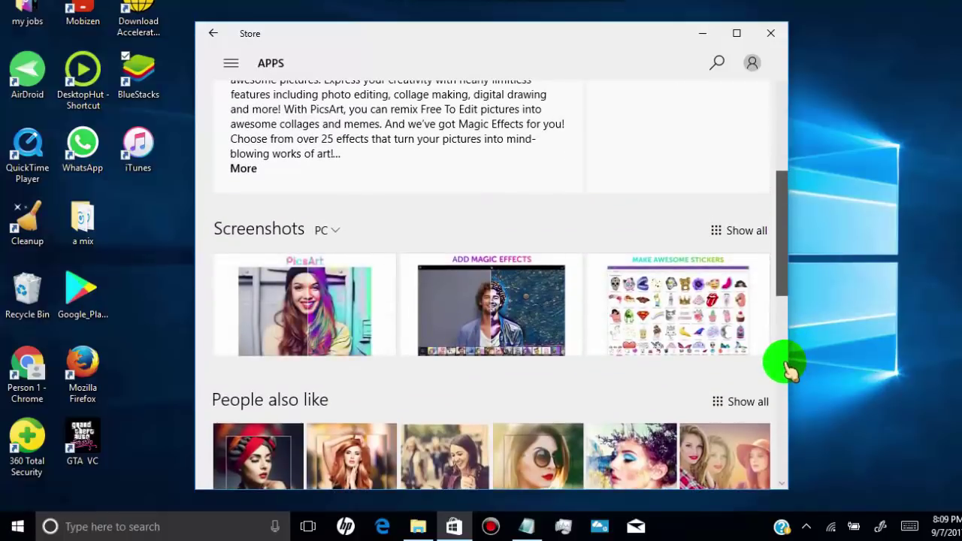
pyautogui.scroll(3, 781, 345)
pyautogui.scroll(4, 777, 286)
pyautogui.scroll(-7, 777, 256)
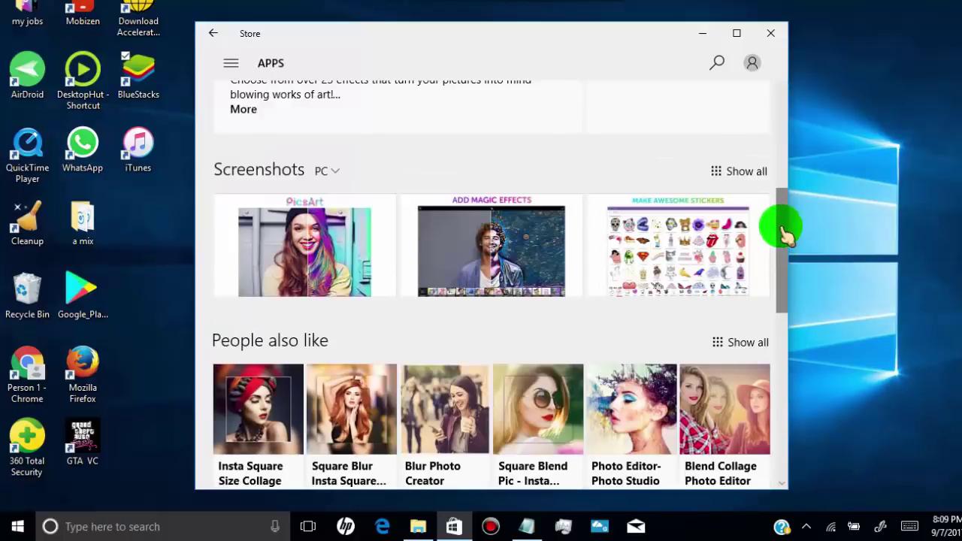
pyautogui.moveTo(781, 233); pyautogui.dragTo(786, 107)
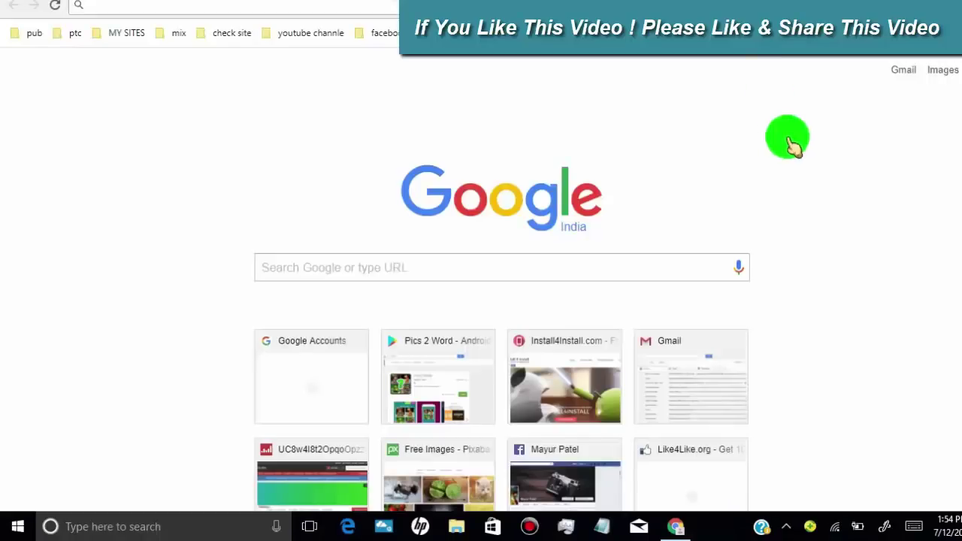
# Search Google for bluestacks and start the installer download from bluestacks.com.
pyautogui.click(111, 5)
pyautogui.write('bluesst')
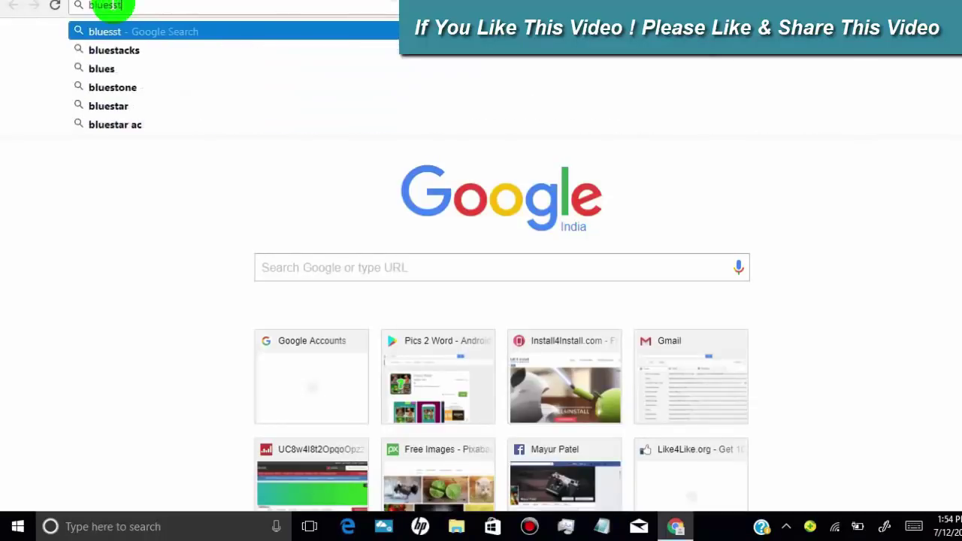
pyautogui.write('acks')
pyautogui.press('Return')
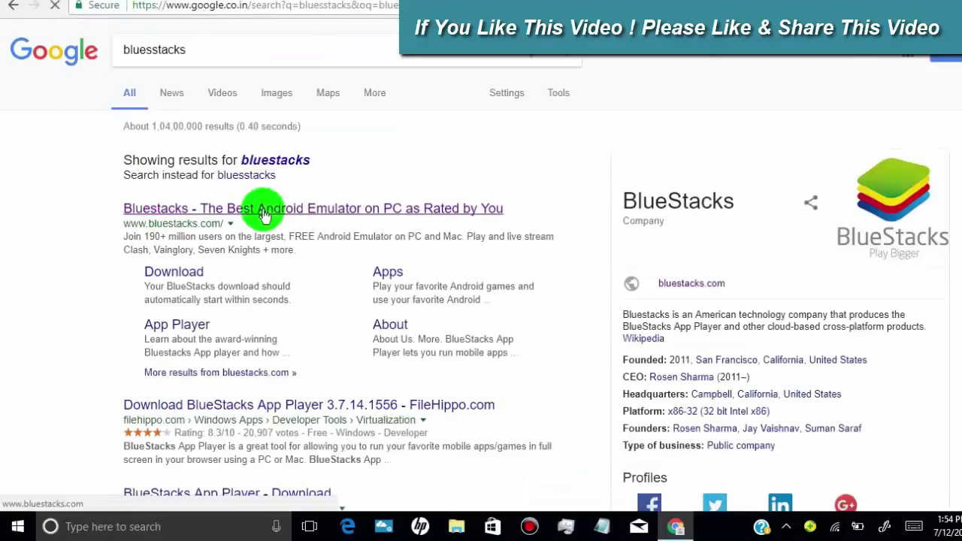
pyautogui.click(229, 212)
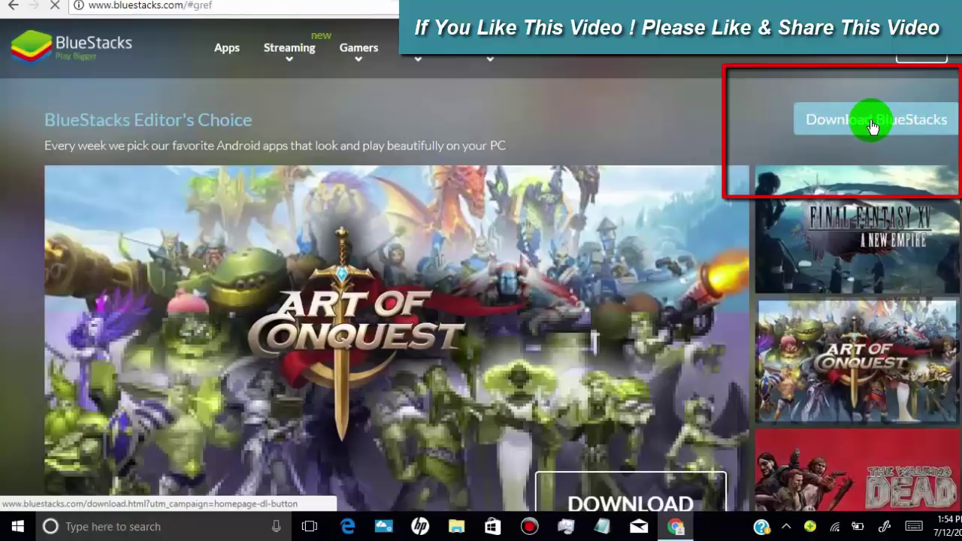
pyautogui.click(872, 126)
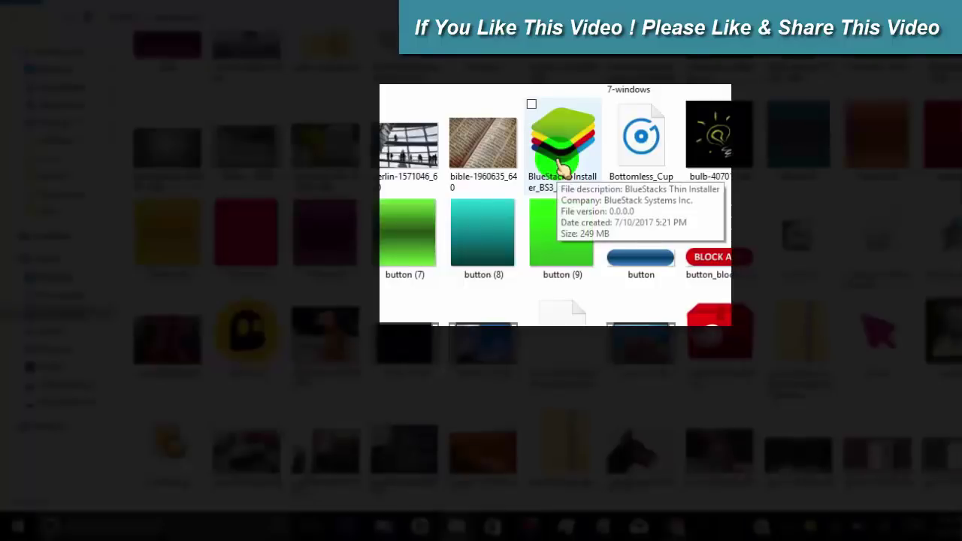
# Run the downloaded BlueStacks installer and choose Install now.
pyautogui.doubleClick(559, 167)
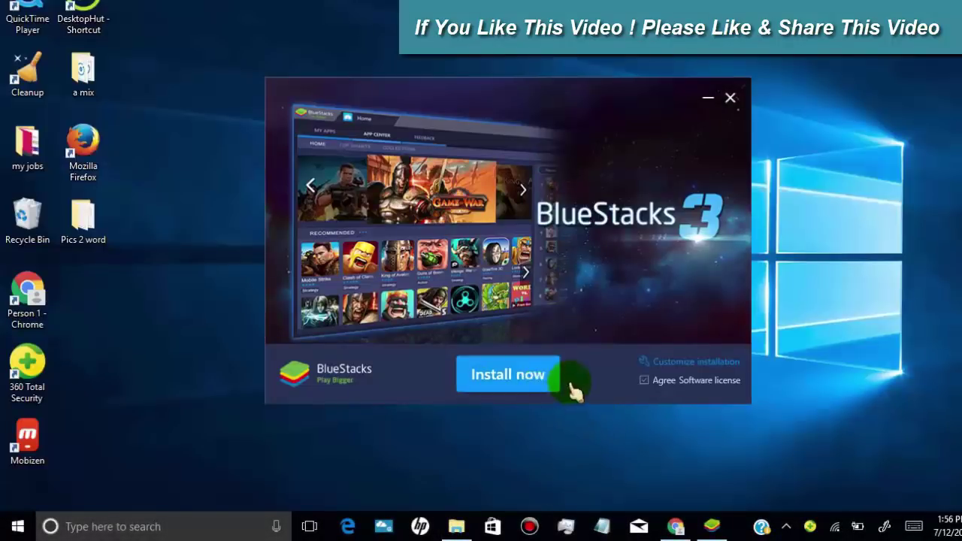
pyautogui.click(527, 377)
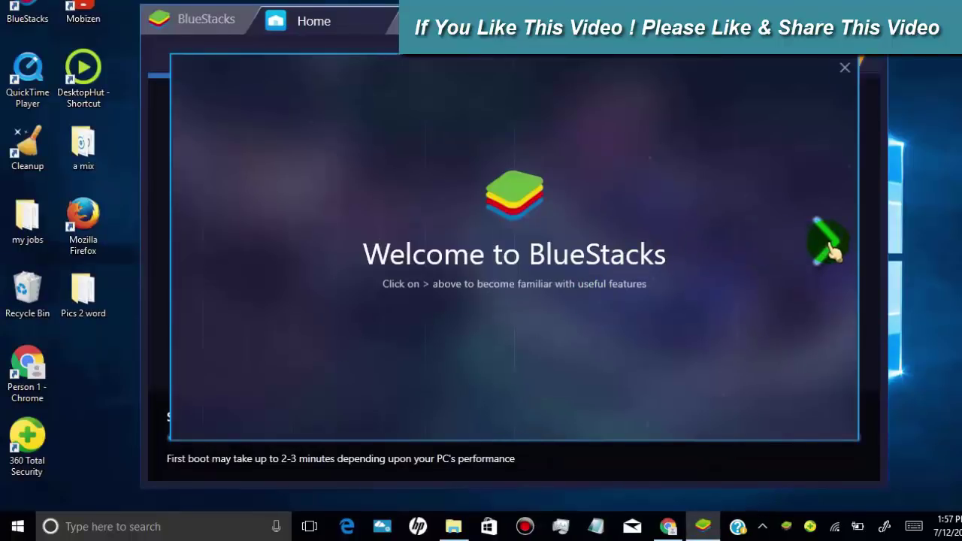
# Step through the keyboard, zoom, location and settings tips, then close the tutorial.
pyautogui.click(829, 244)
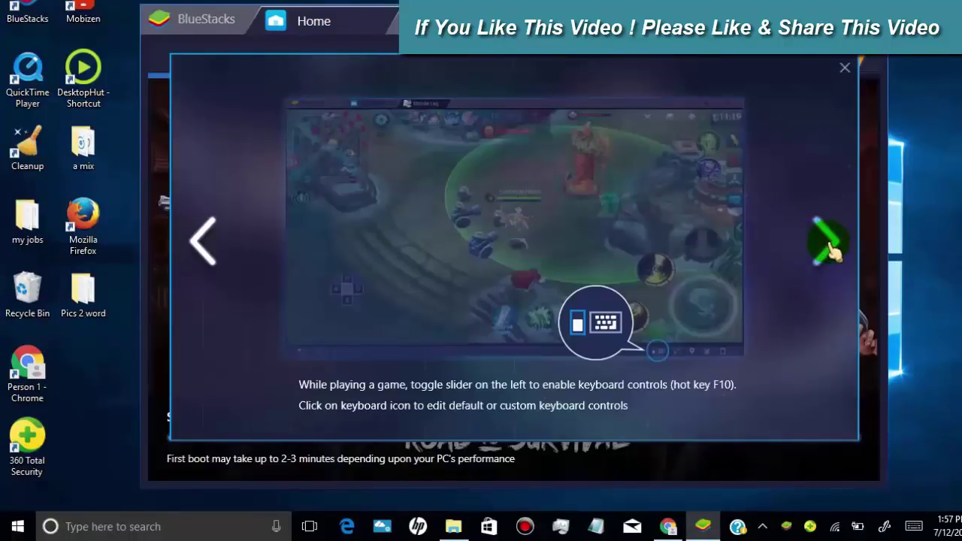
pyautogui.click(830, 244)
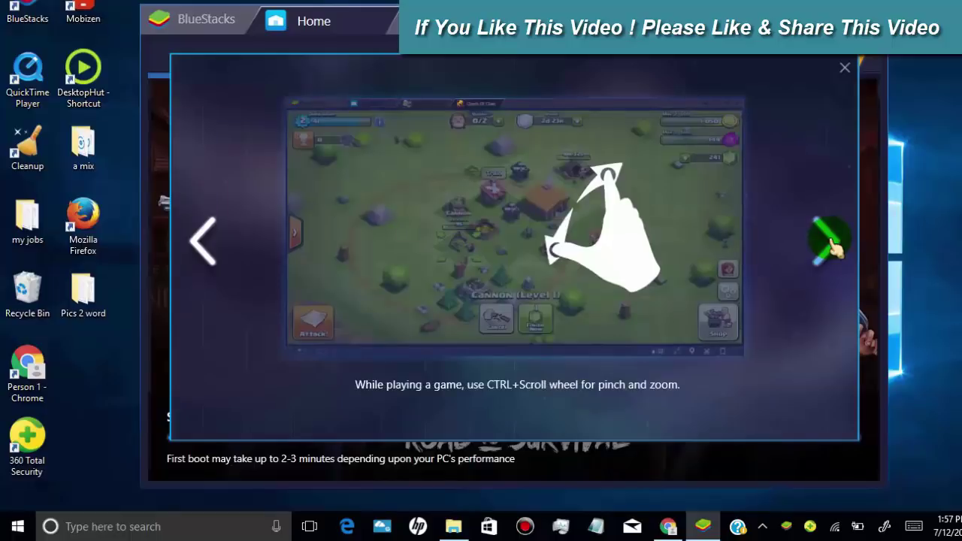
pyautogui.click(830, 244)
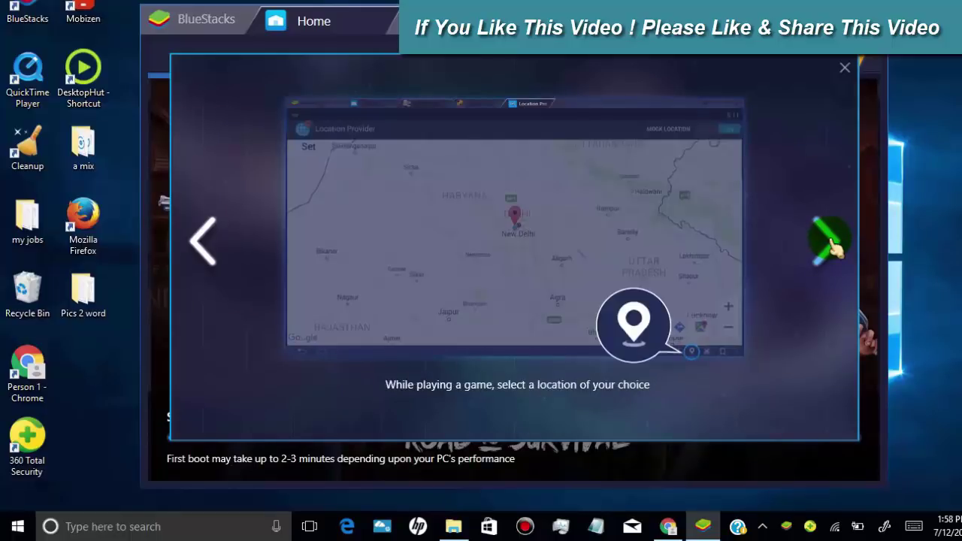
pyautogui.click(831, 245)
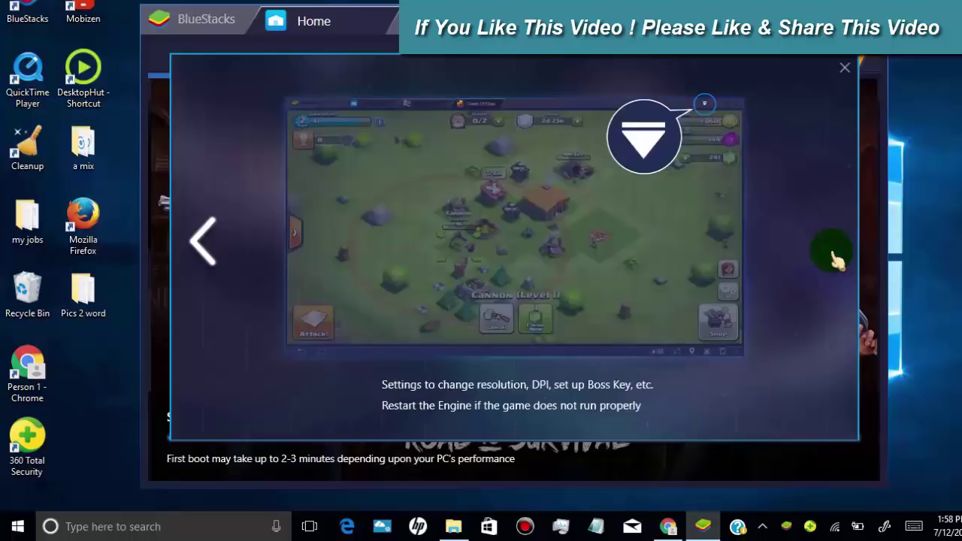
pyautogui.click(847, 69)
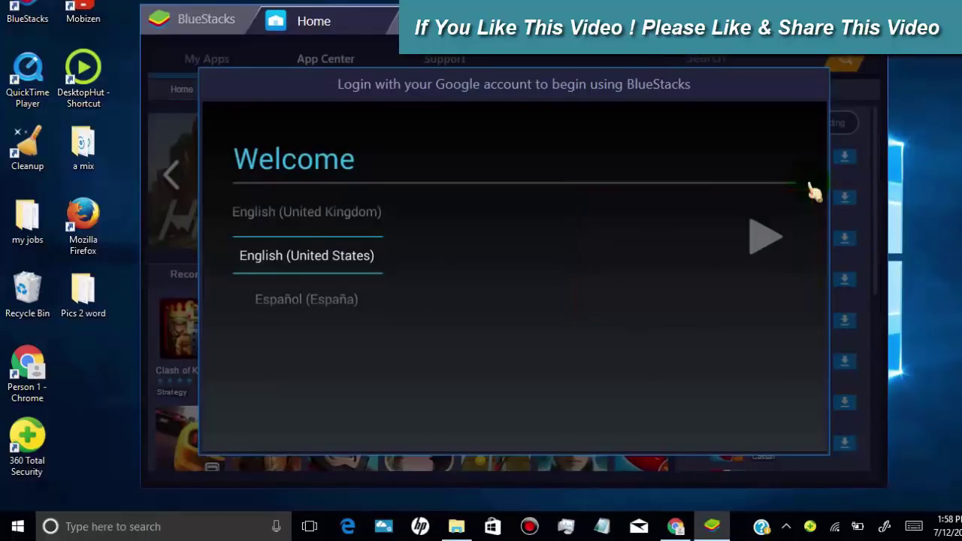
pyautogui.click(769, 241)
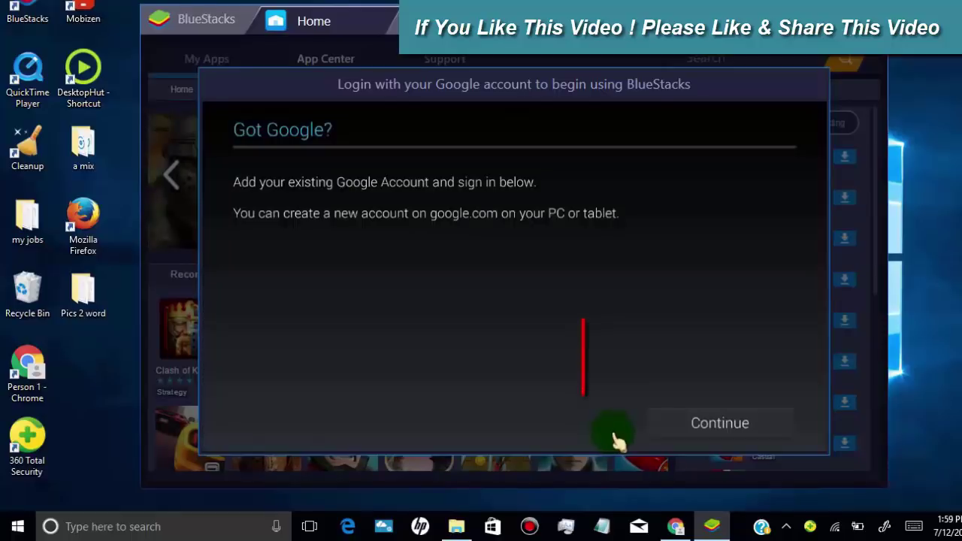
pyautogui.click(728, 424)
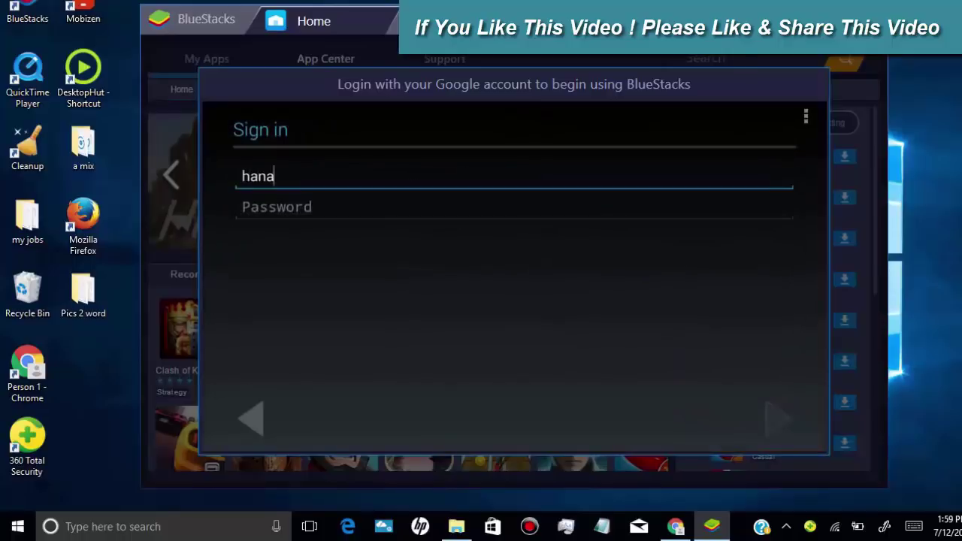
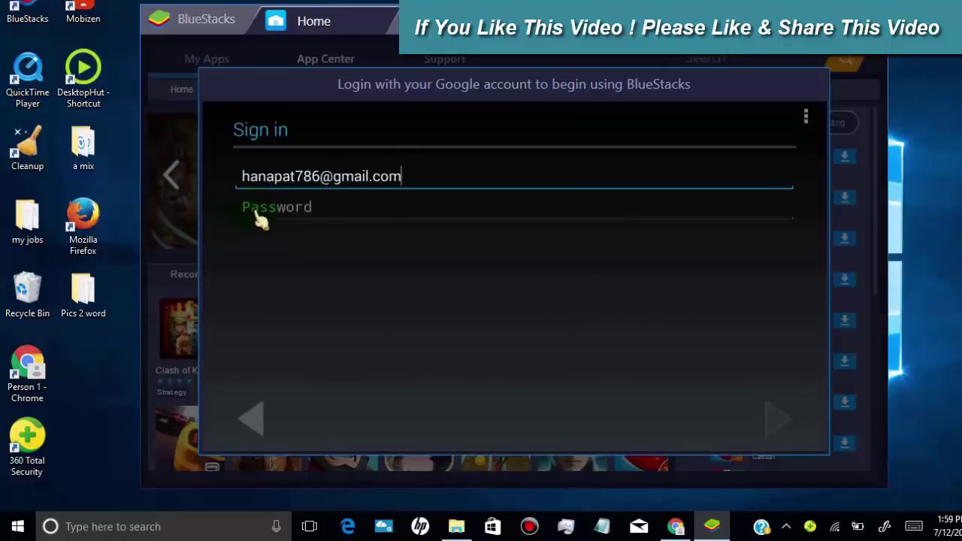
pyautogui.click(254, 217)
pyautogui.click(773, 426)
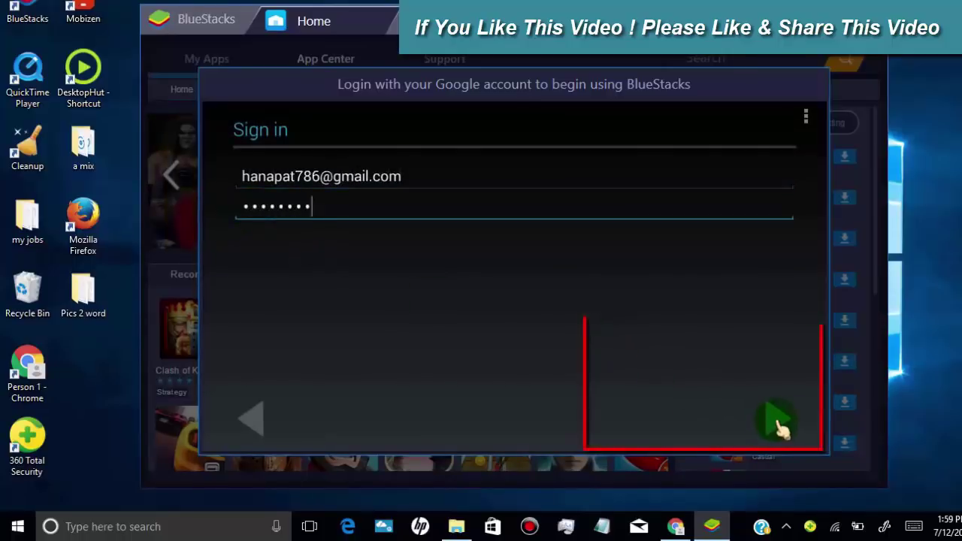
pyautogui.click(779, 427)
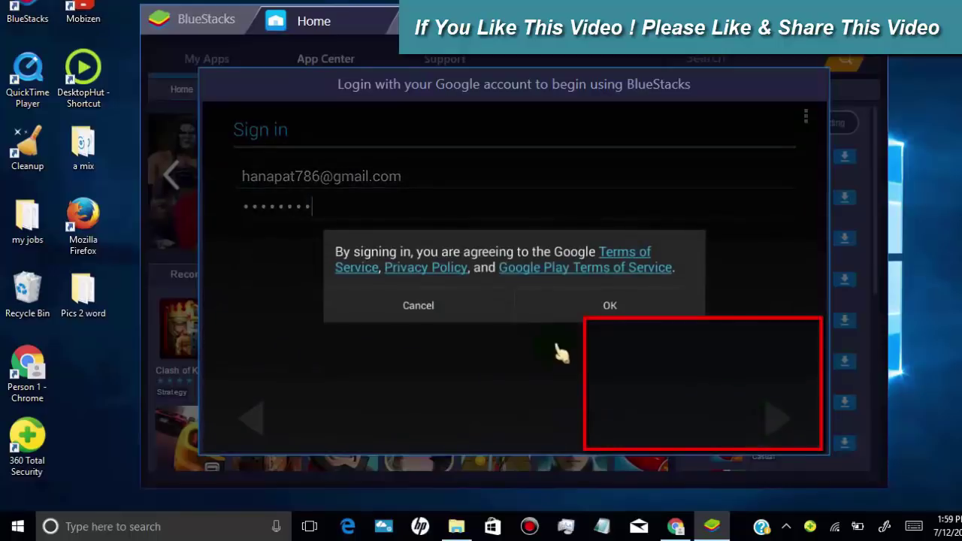
# Accept Google's terms, decline location access, skip payment and confirm the owner name.
pyautogui.click(611, 309)
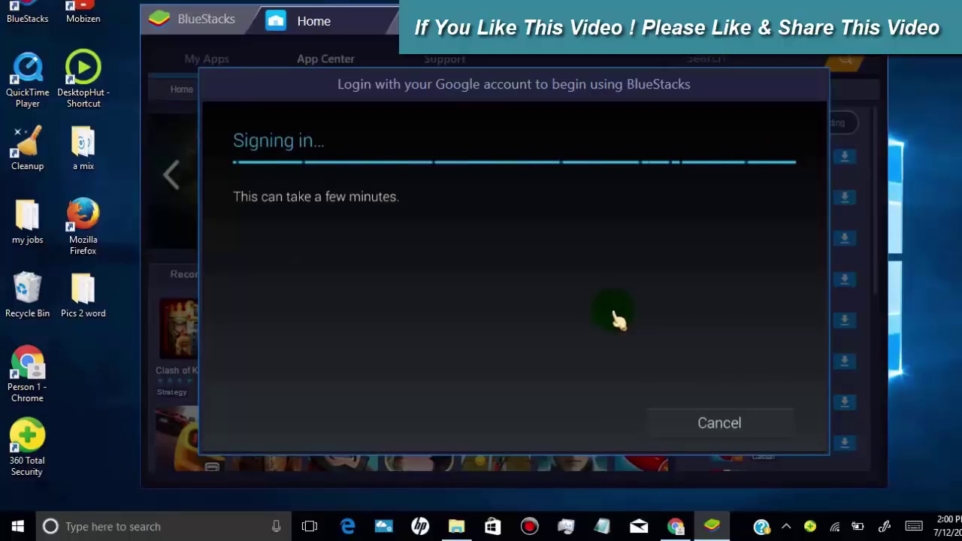
pyautogui.click(613, 317)
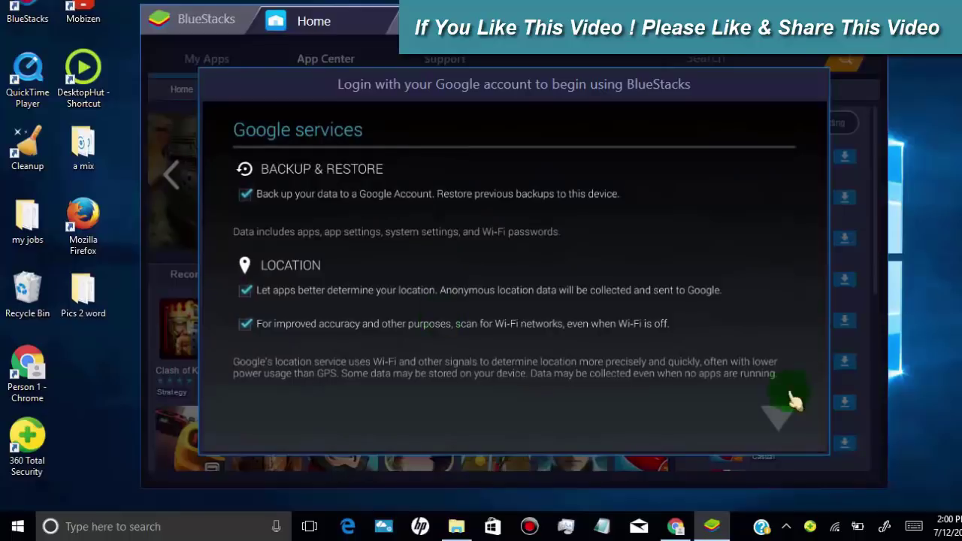
pyautogui.click(795, 400)
pyautogui.click(449, 380)
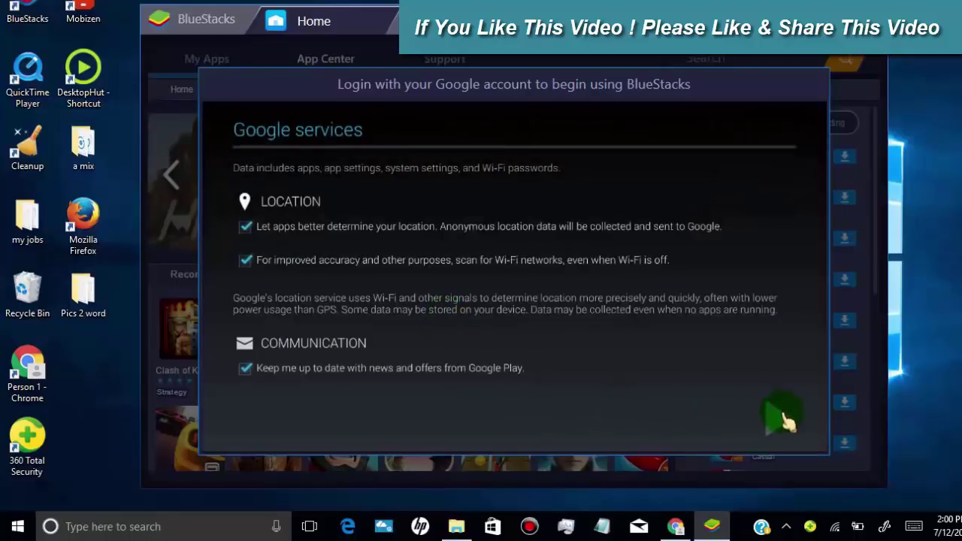
pyautogui.click(783, 417)
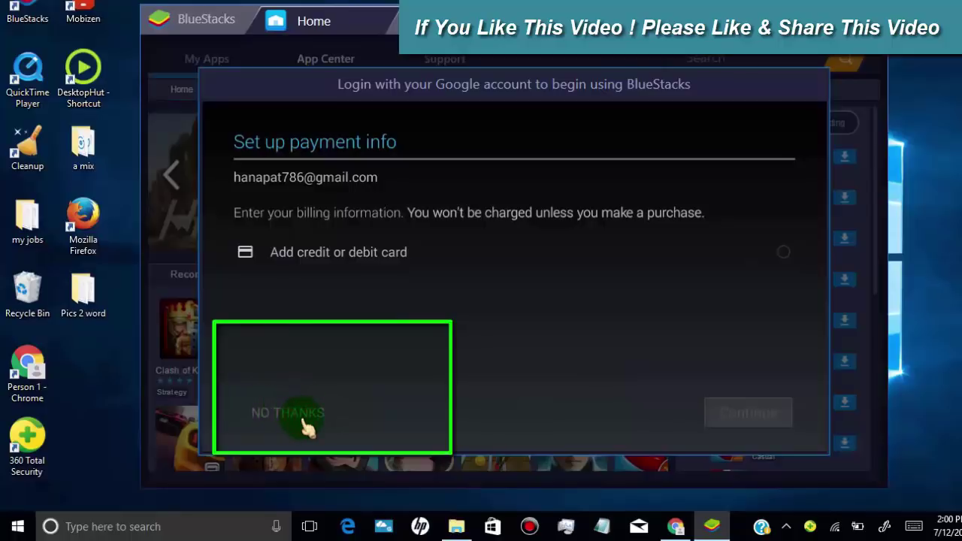
pyautogui.click(305, 423)
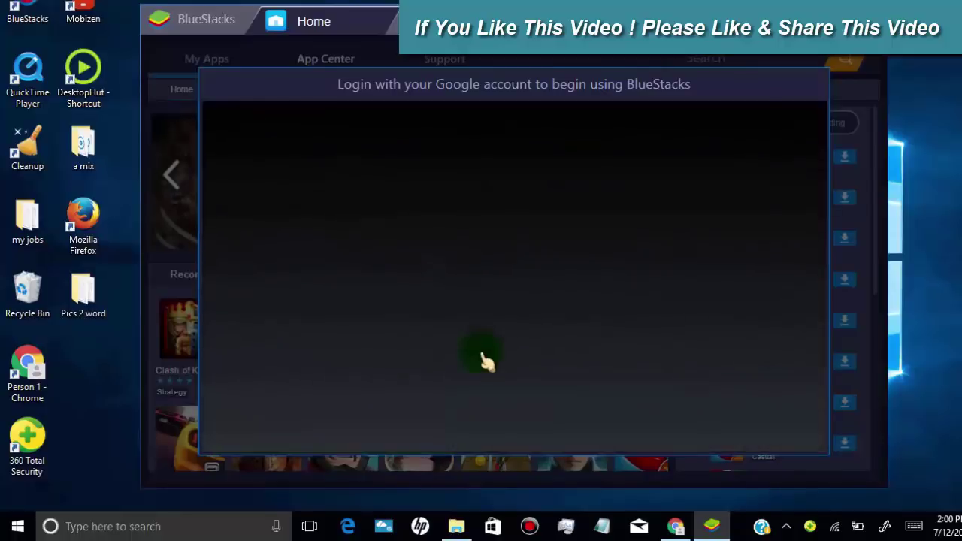
pyautogui.click(781, 424)
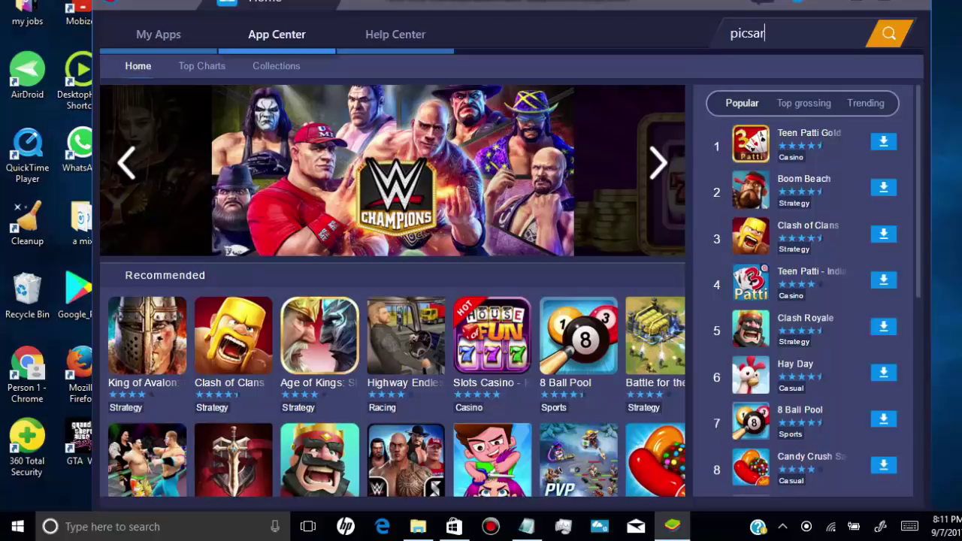
# Search the app store for picsart and install PicsArt Photo Studio, accepting its permissions.
pyautogui.press('Return')
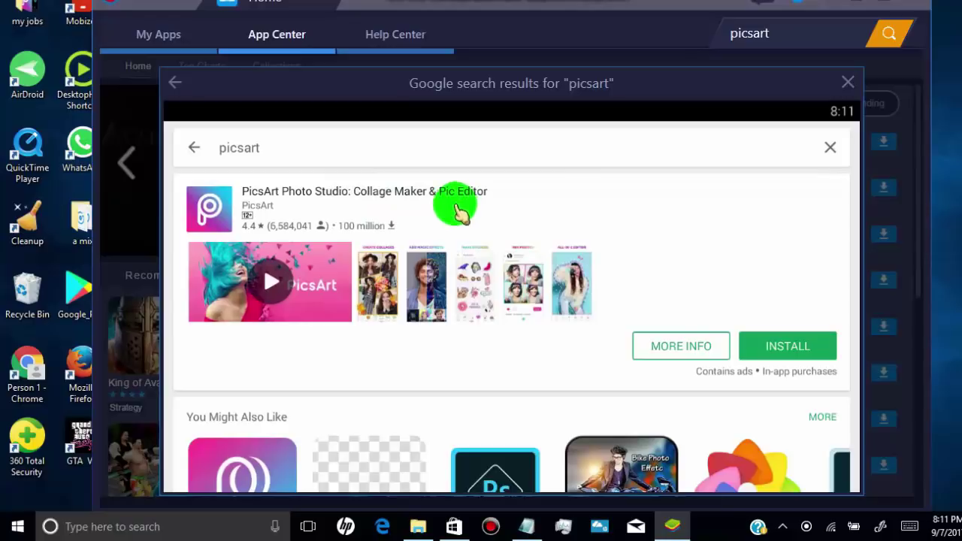
pyautogui.click(787, 349)
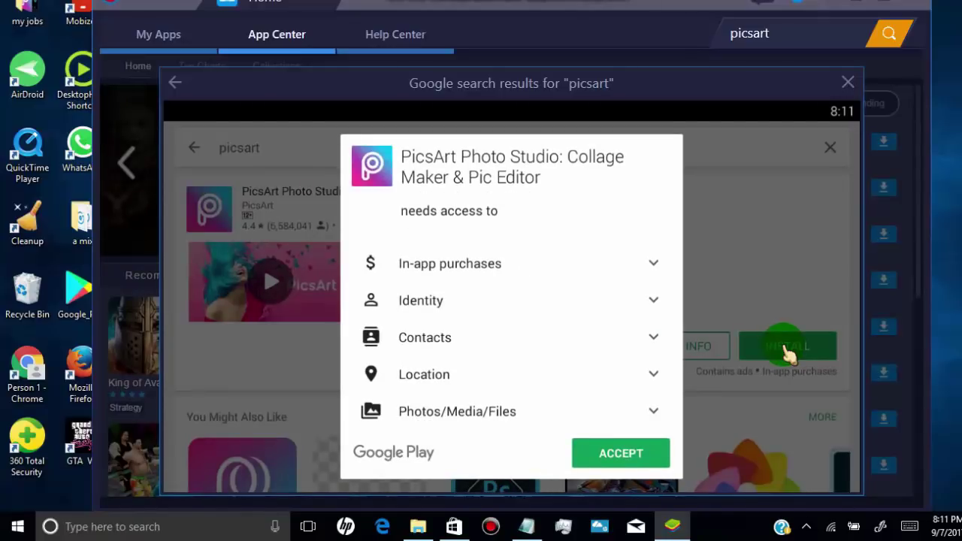
pyautogui.click(613, 450)
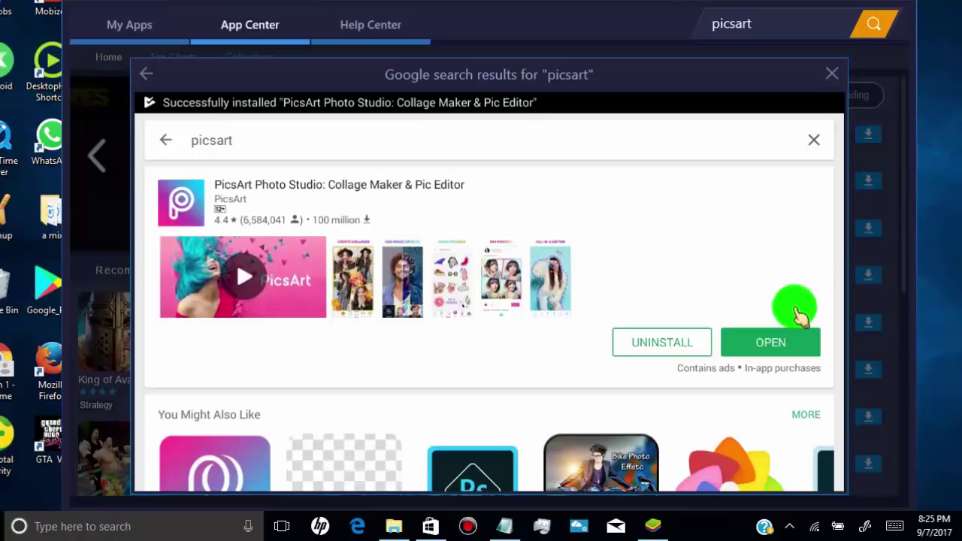
# Launch PicsArt and close the New Sticker & Frame Bundles promotion.
pyautogui.click(786, 344)
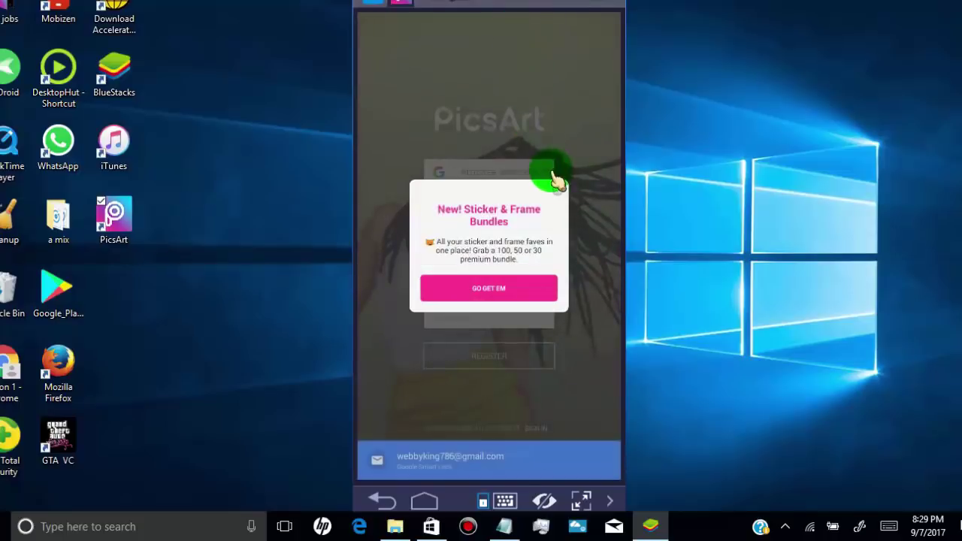
pyautogui.click(560, 194)
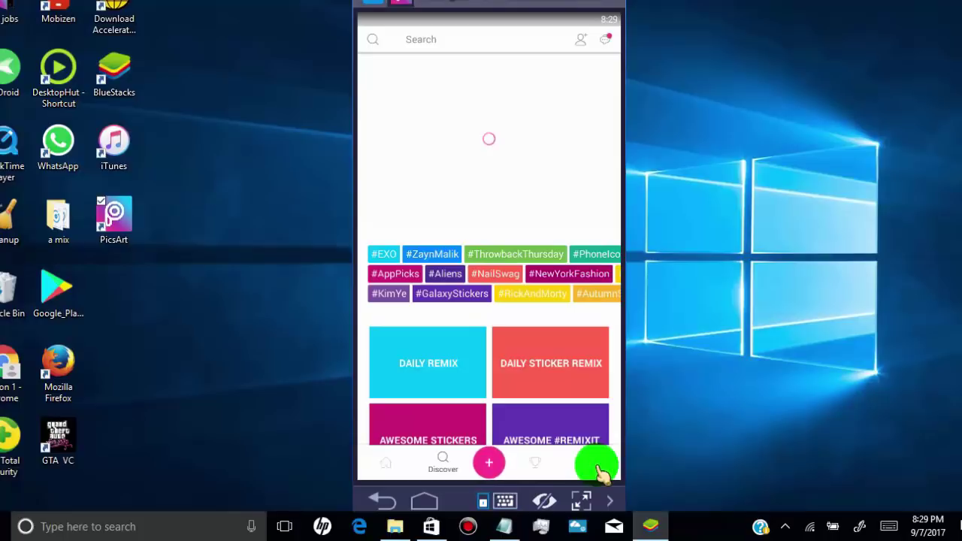
# Start a new photo edit and choose the Windows PC files as the picture source.
pyautogui.click(488, 462)
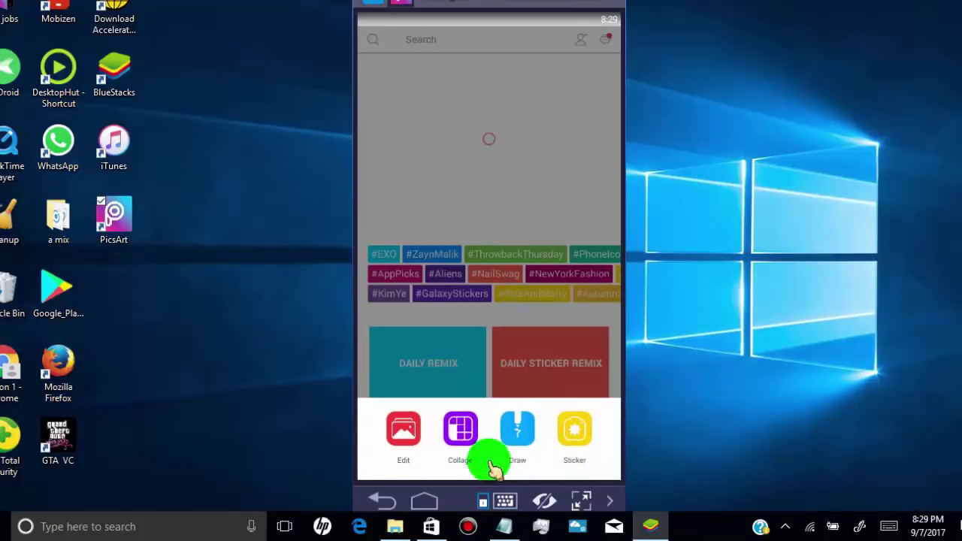
pyautogui.click(406, 443)
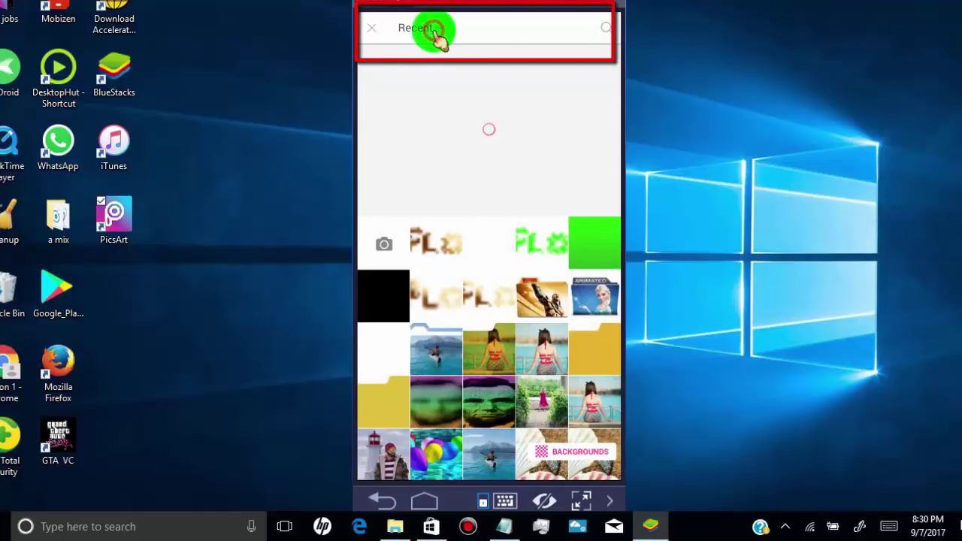
pyautogui.click(434, 32)
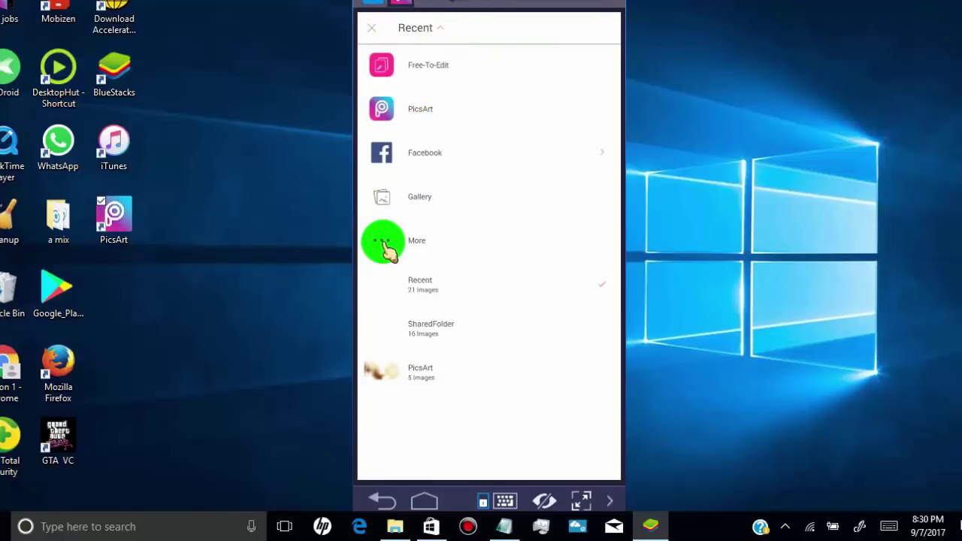
pyautogui.click(382, 242)
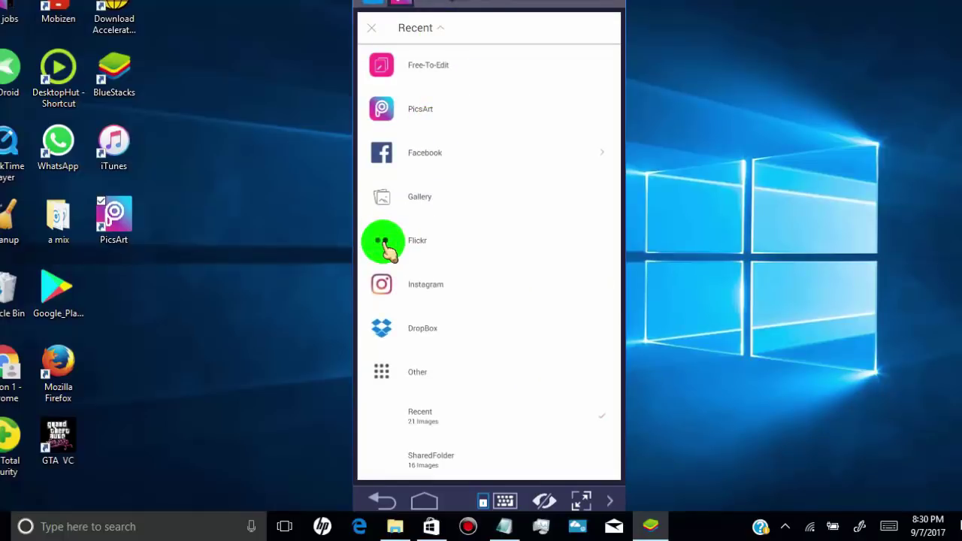
pyautogui.moveTo(523, 373); pyautogui.dragTo(530, 260)
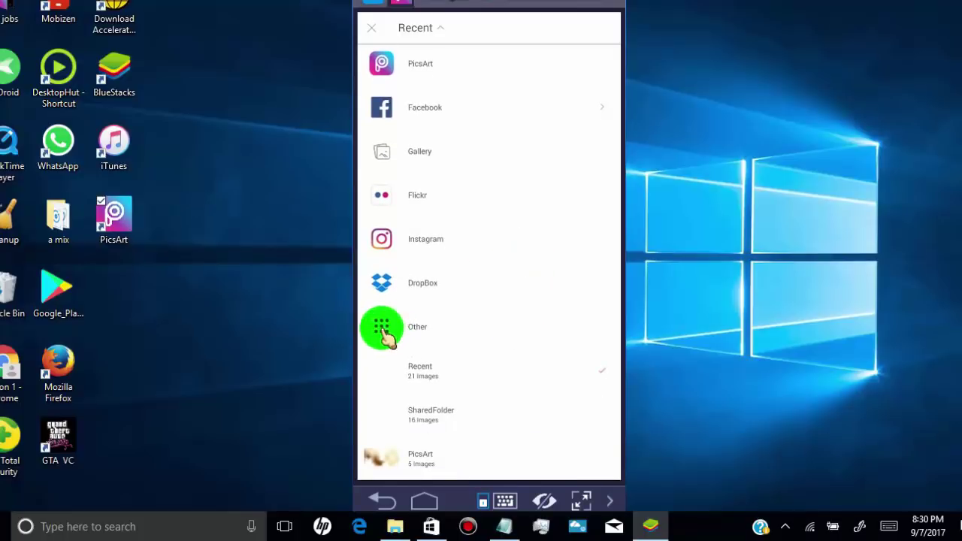
pyautogui.click(382, 330)
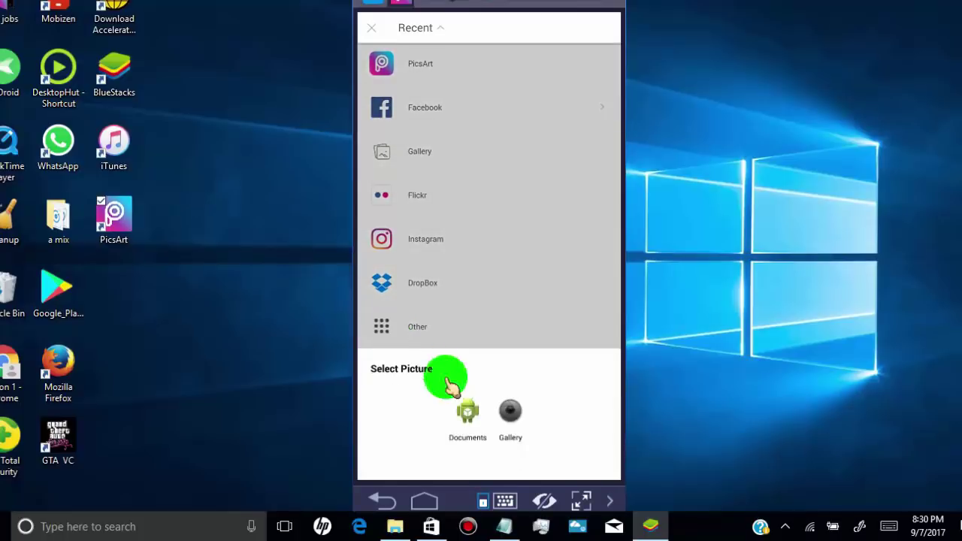
pyautogui.click(464, 411)
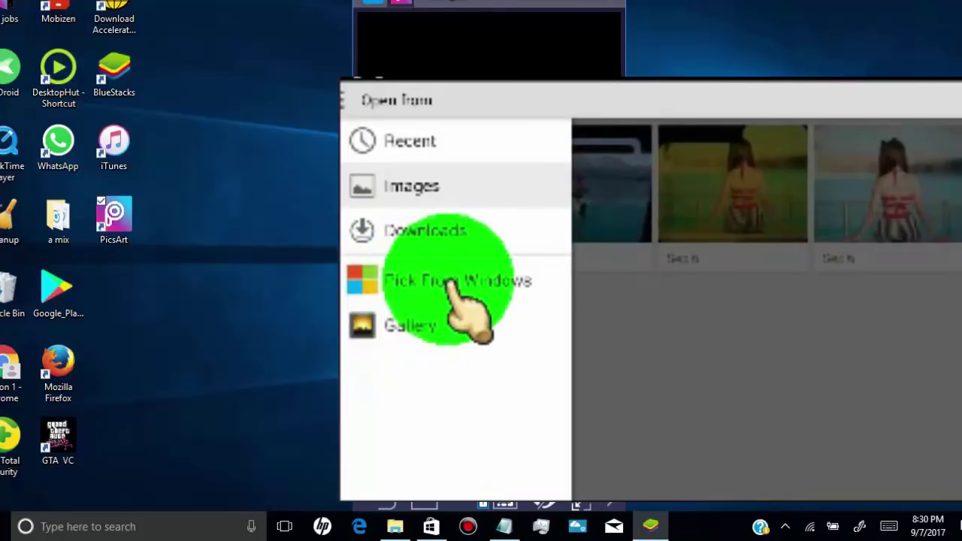
pyautogui.click(455, 285)
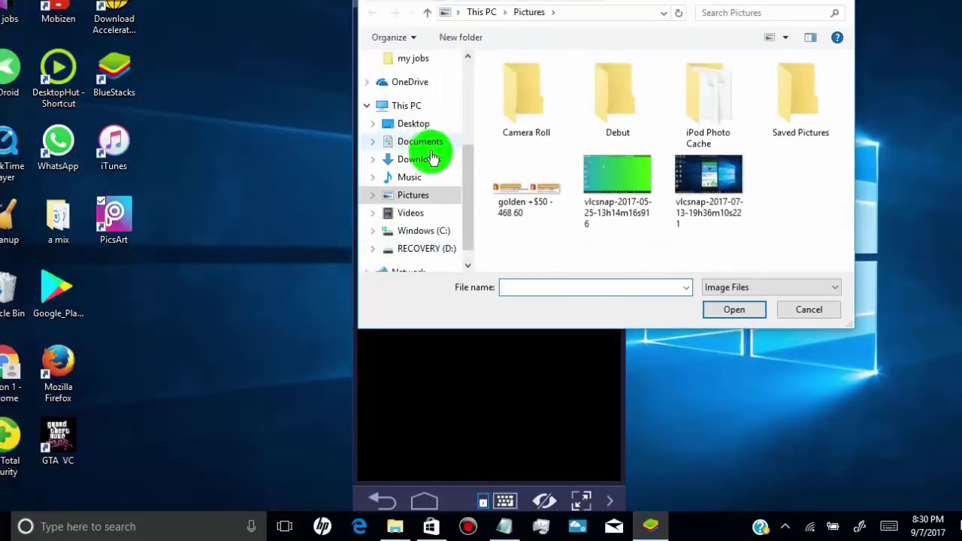
# Open angel-818764_640 from the PC's Downloads folder.
pyautogui.click(426, 160)
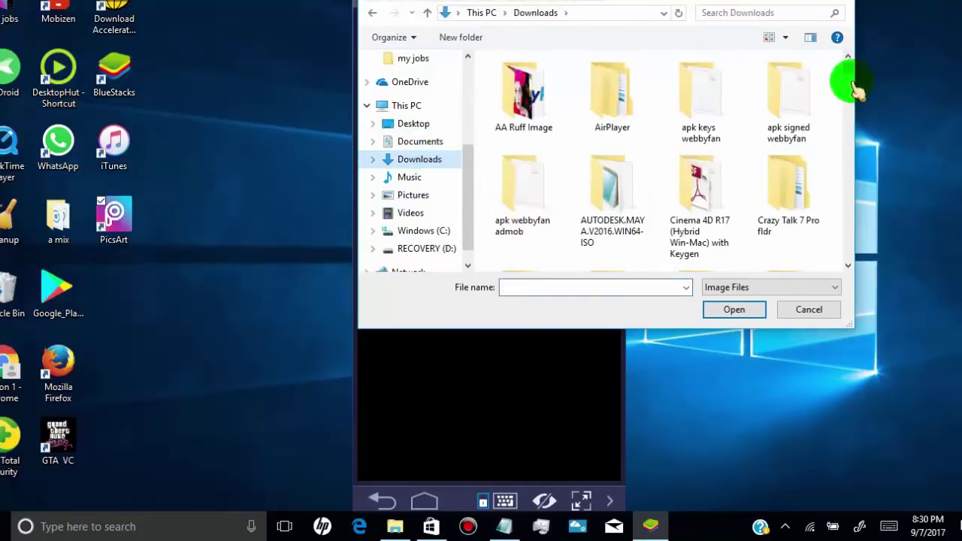
pyautogui.moveTo(847, 76)
pyautogui.mouseDown()
pyautogui.moveTo(847, 114)
pyautogui.moveTo(846, 103)
pyautogui.mouseUp()
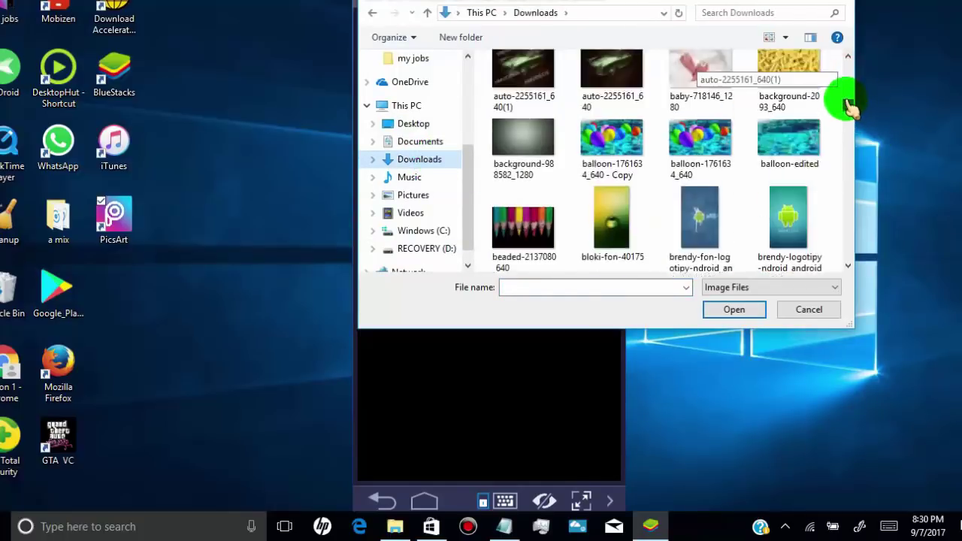
pyautogui.scroll(-5, 848, 105)
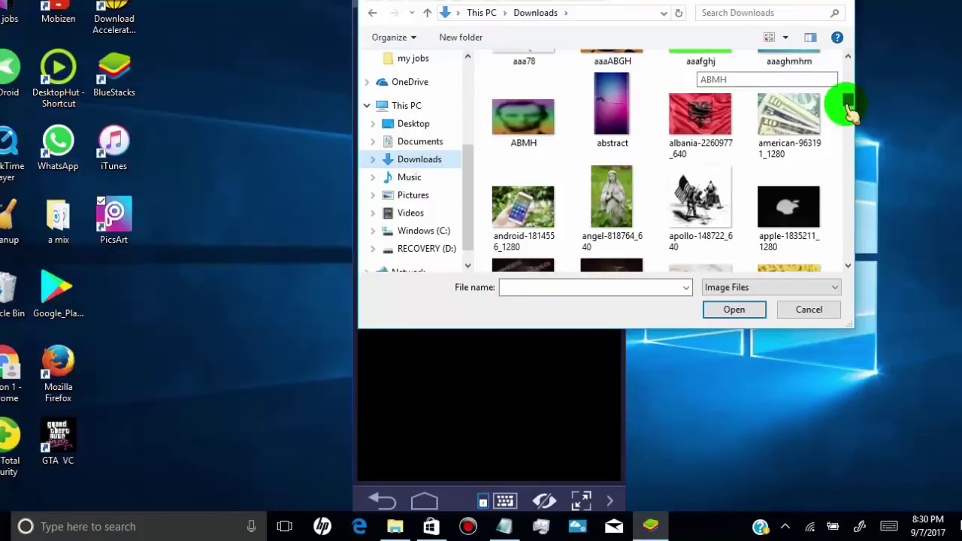
pyautogui.click(625, 188)
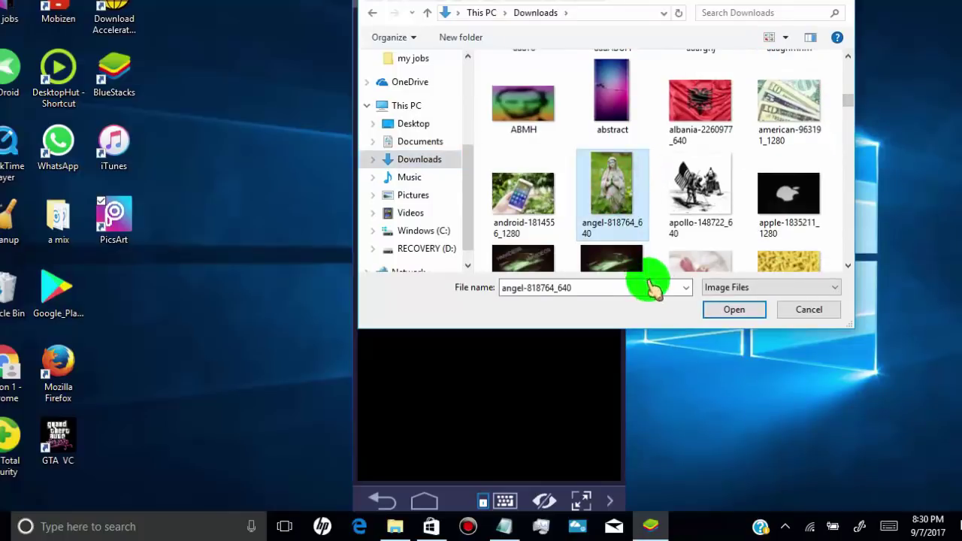
pyautogui.click(735, 310)
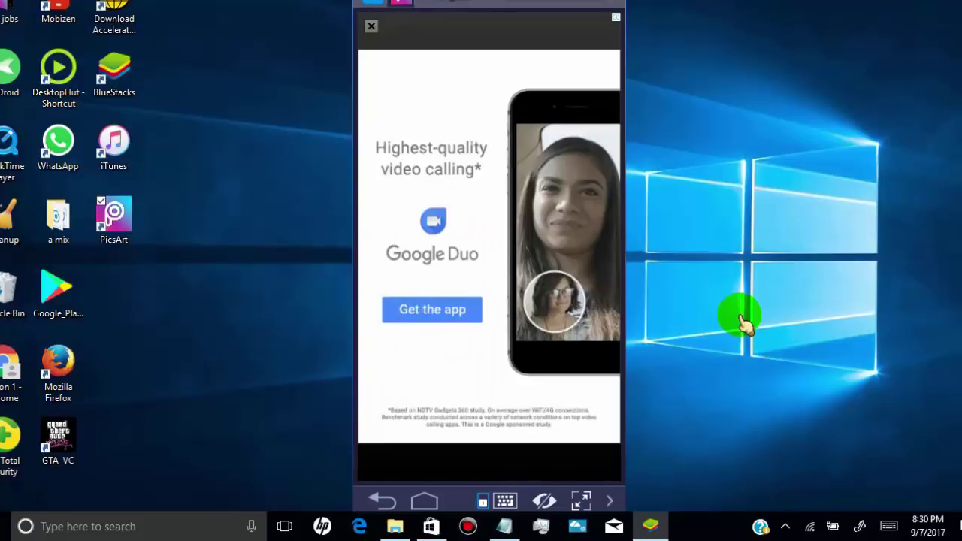
# Dismiss the Google Duo ad, use the Draw tool on the statue photo, and apply it.
pyautogui.click(370, 26)
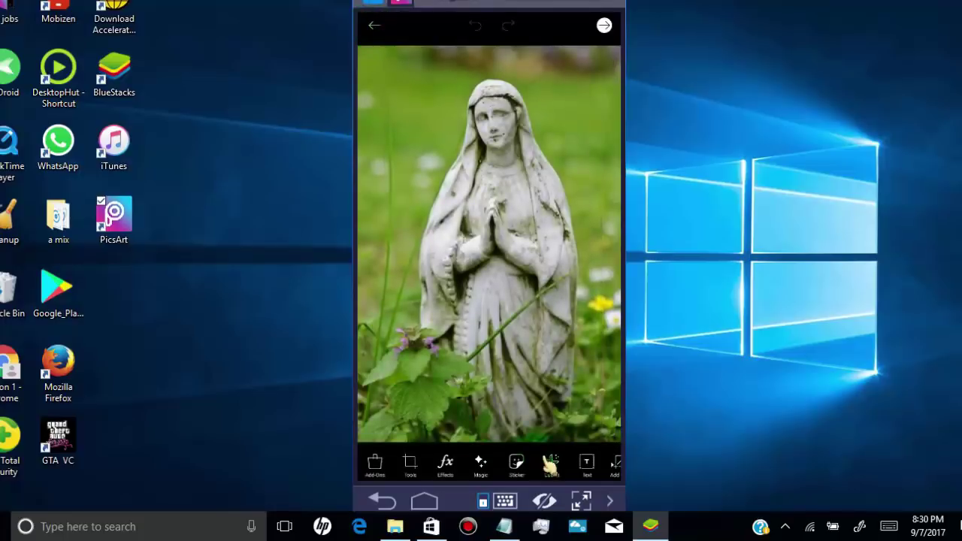
pyautogui.moveTo(556, 460); pyautogui.dragTo(365, 451)
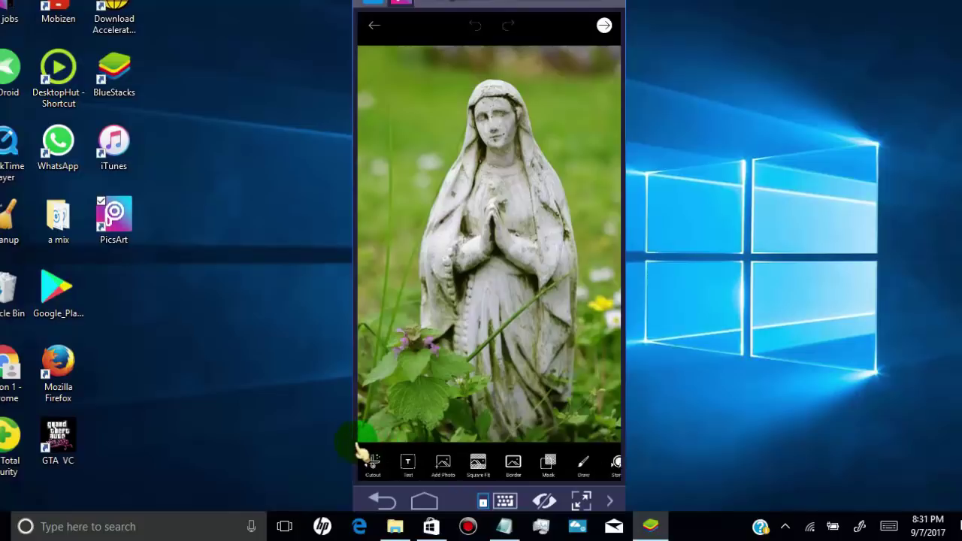
pyautogui.click(580, 469)
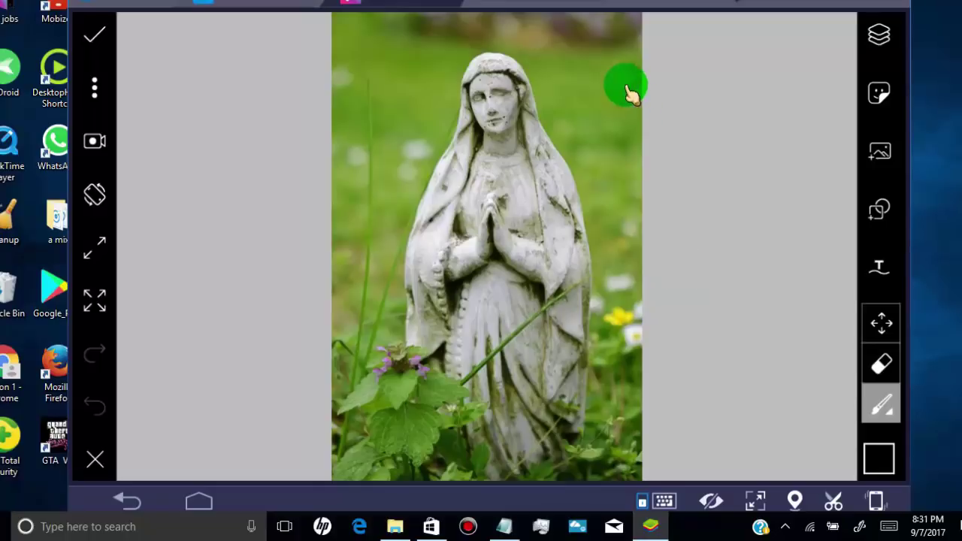
pyautogui.moveTo(559, 2); pyautogui.dragTo(571, 25)
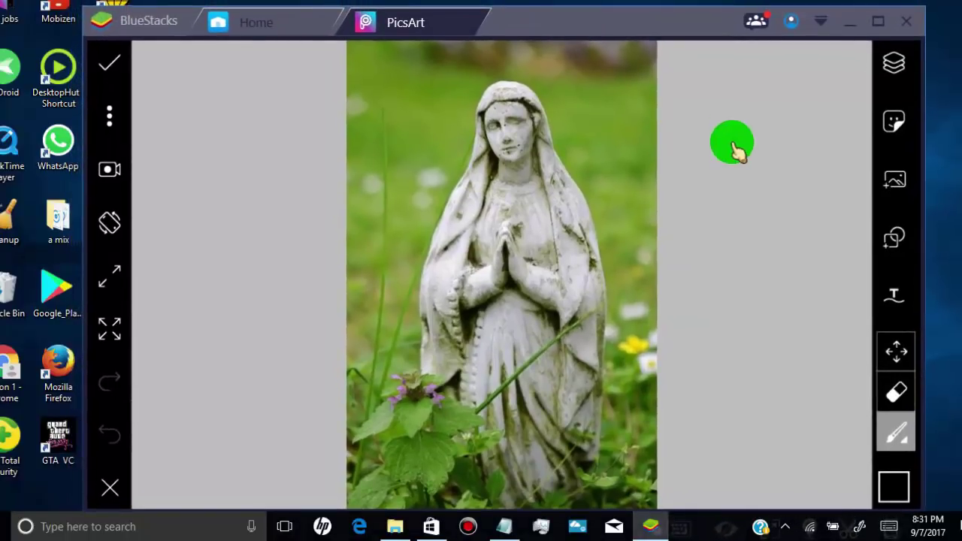
pyautogui.click(114, 68)
pyautogui.click(113, 66)
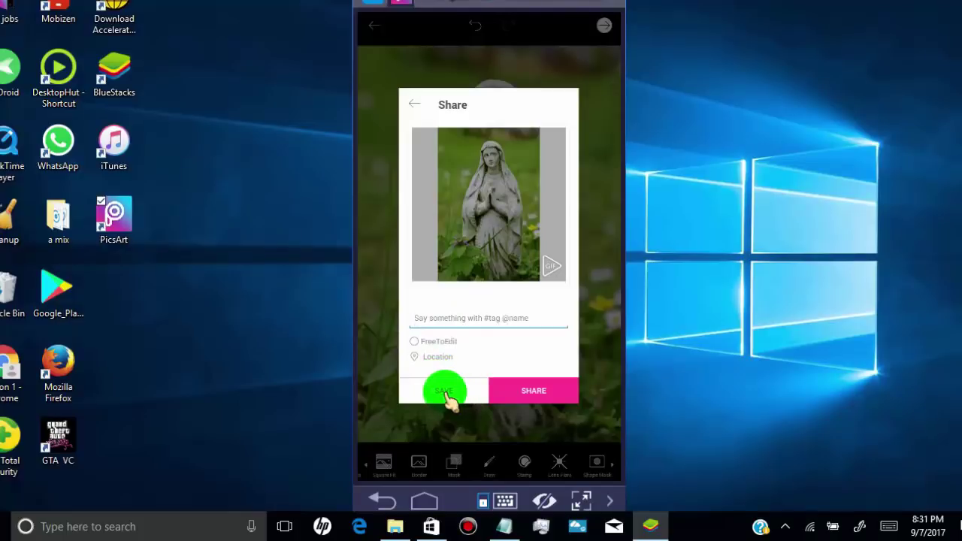
# Save the edited photo to the gallery, then export it as a Windows file.
pyautogui.click(447, 392)
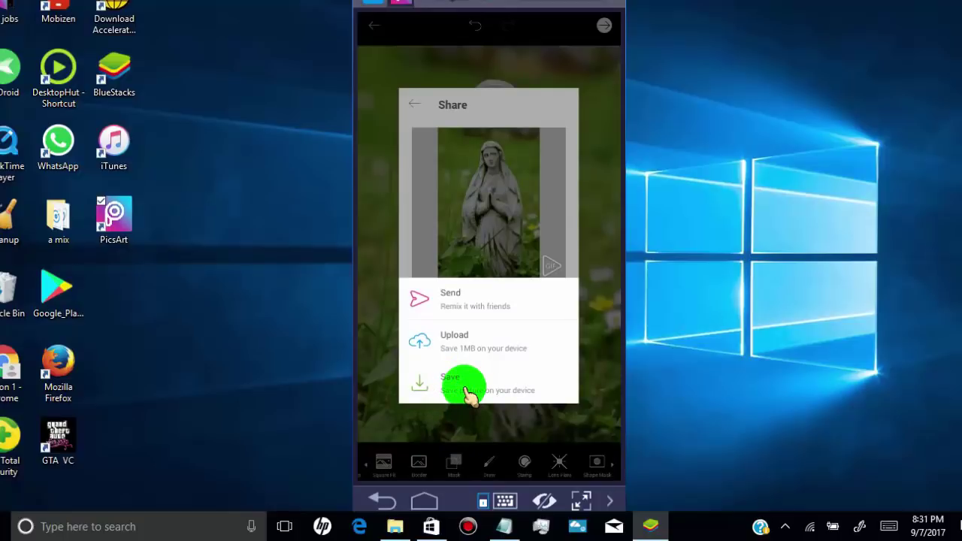
pyautogui.click(466, 391)
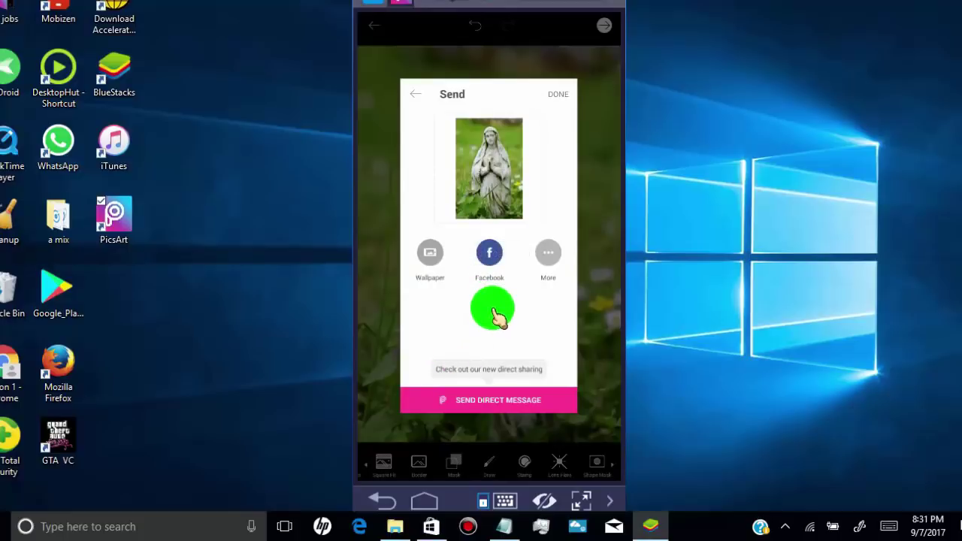
pyautogui.click(549, 262)
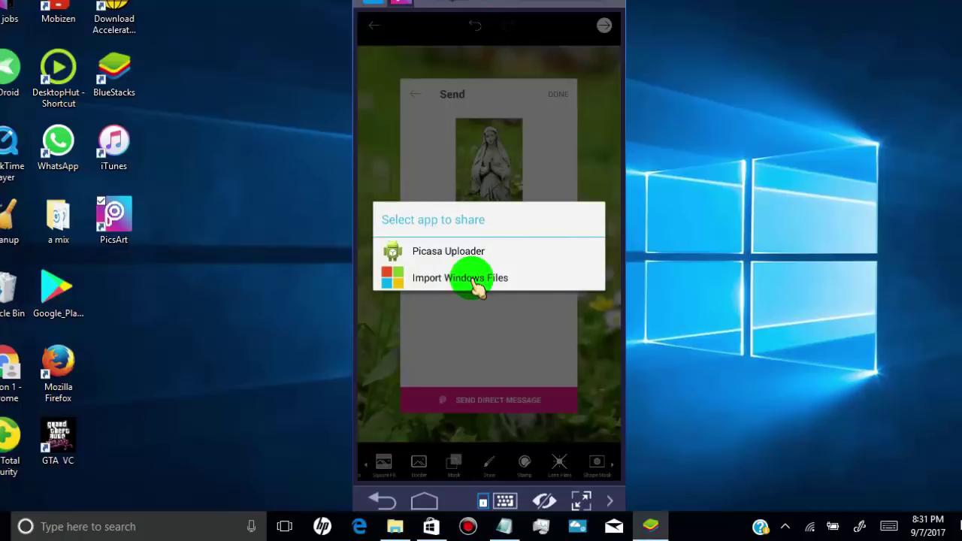
pyautogui.click(473, 280)
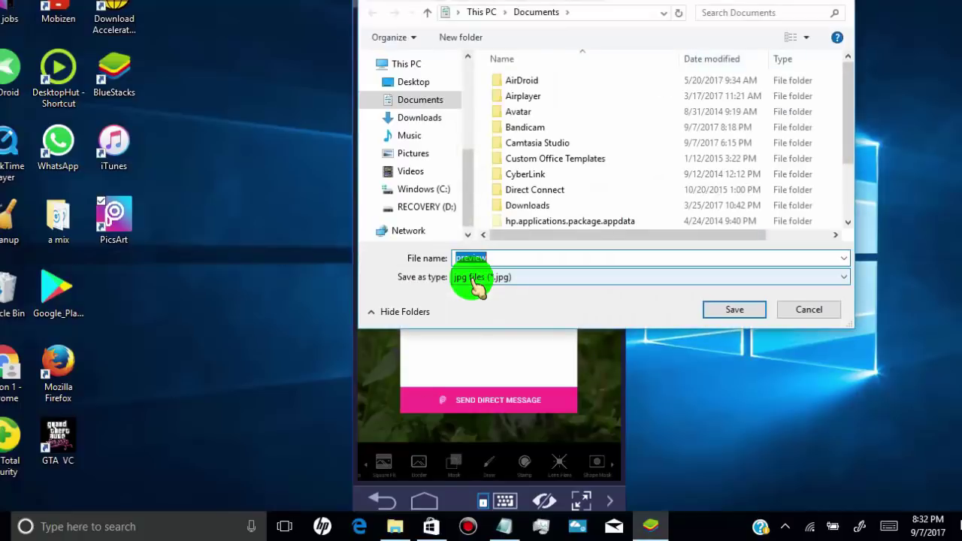
# Save it to the Desktop as 'picsart edit' and reposition the new desktop icon.
pyautogui.click(410, 83)
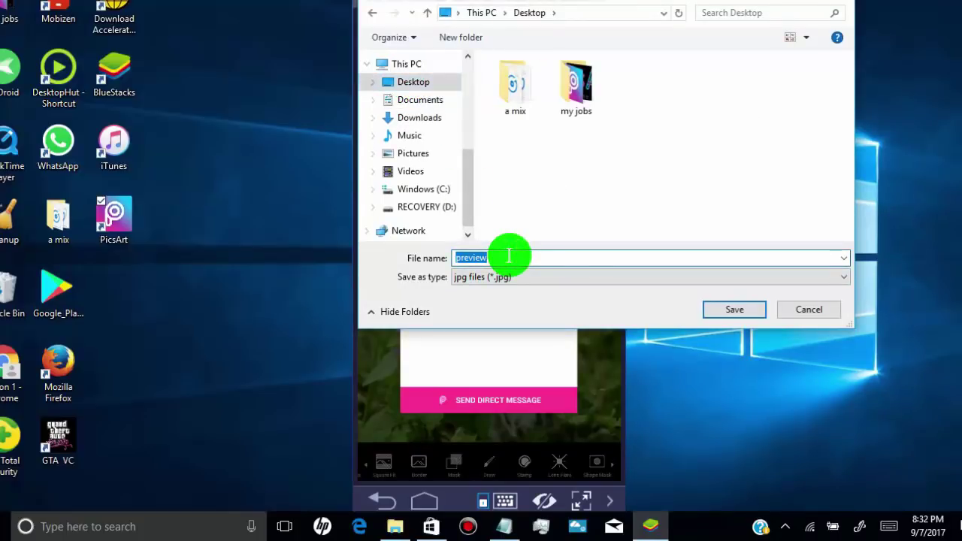
pyautogui.press('BackSpace')
pyautogui.write('pi')
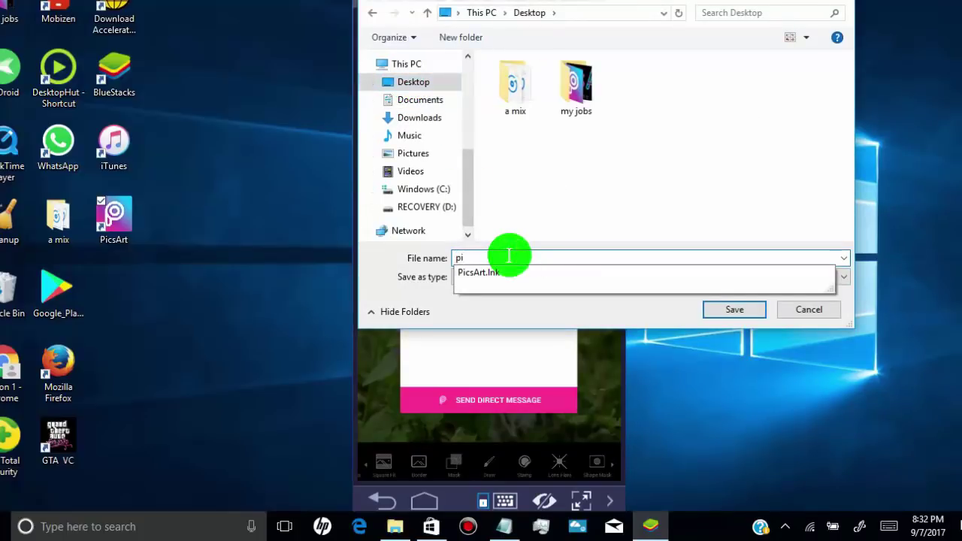
pyautogui.write('csart')
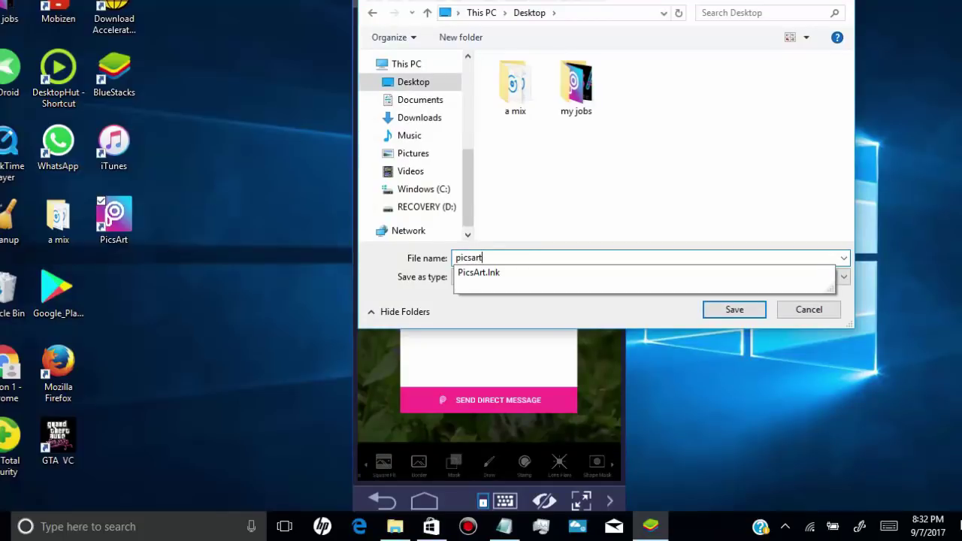
pyautogui.write(' edit')
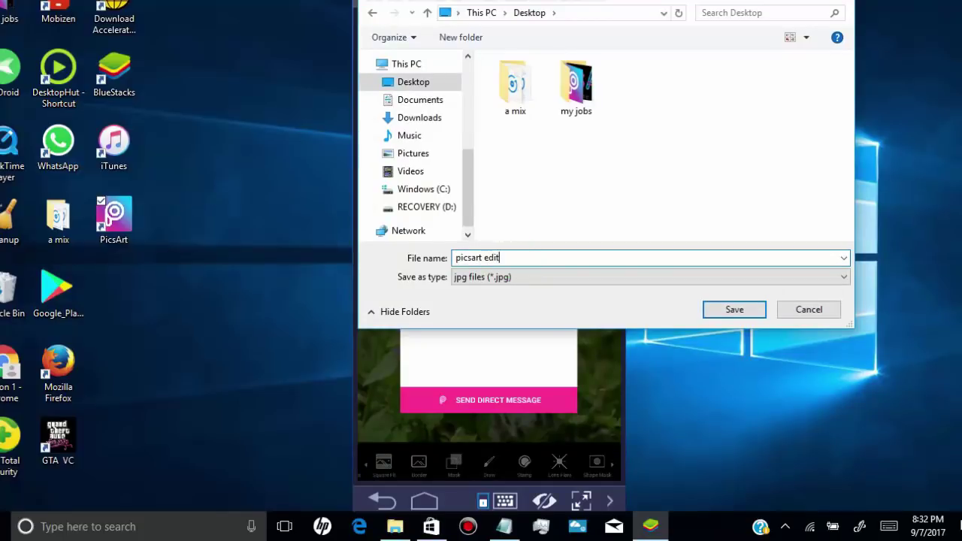
pyautogui.click(725, 312)
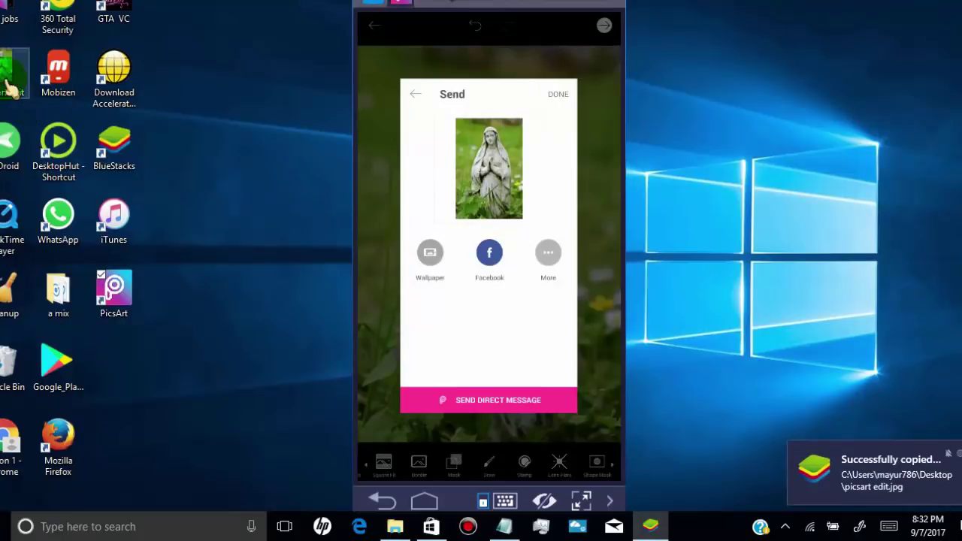
pyautogui.moveTo(12, 86); pyautogui.dragTo(242, 278)
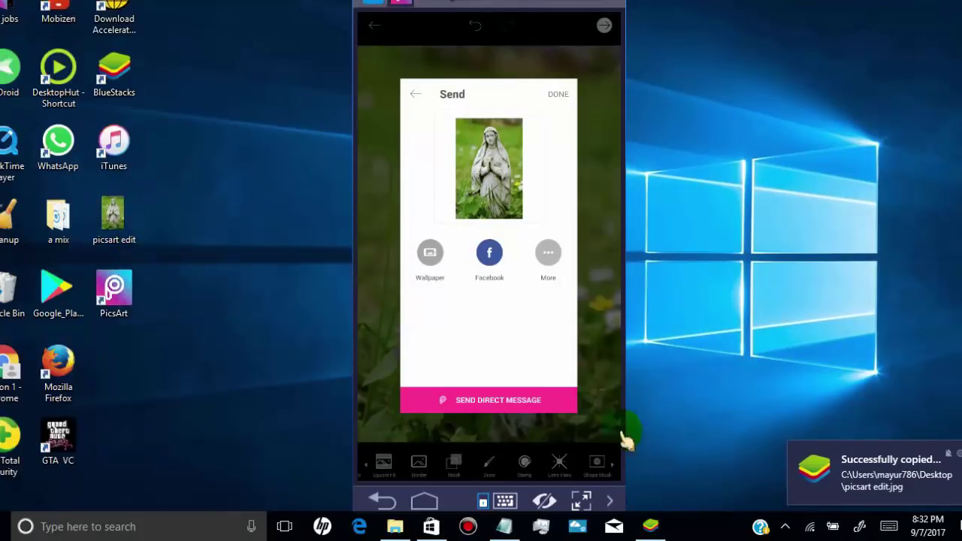
# Close PicsArt and switch the full BlueStacks window to its My Apps tab.
pyautogui.click(818, 397)
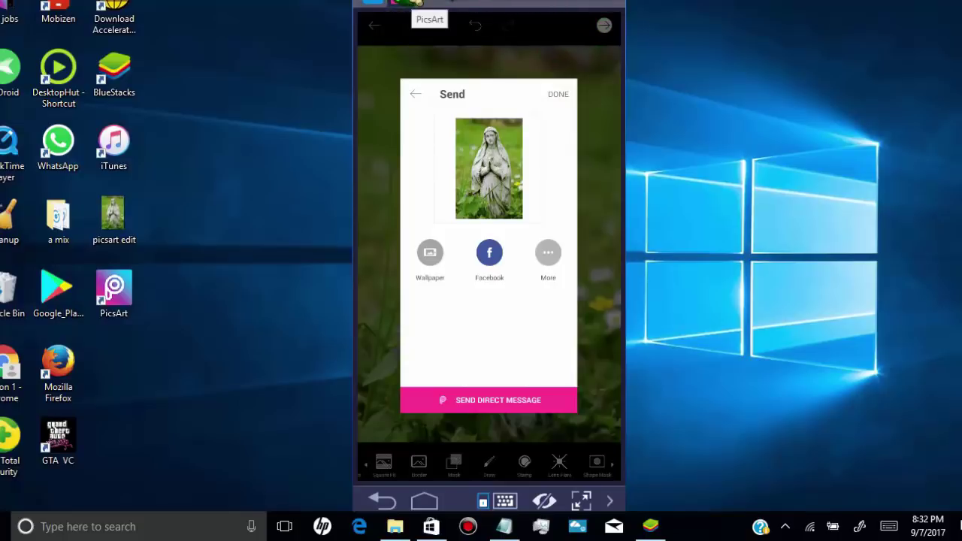
pyautogui.click(415, 6)
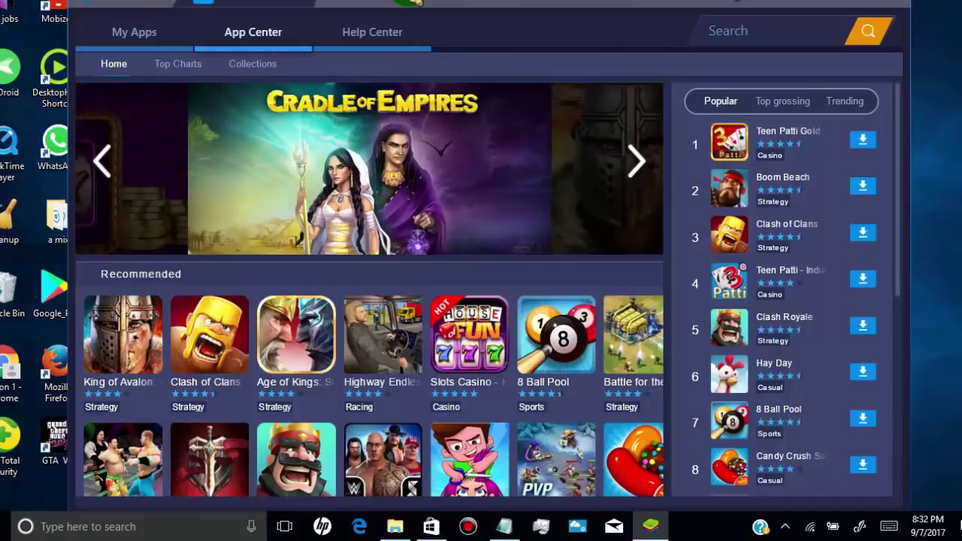
pyautogui.click(145, 44)
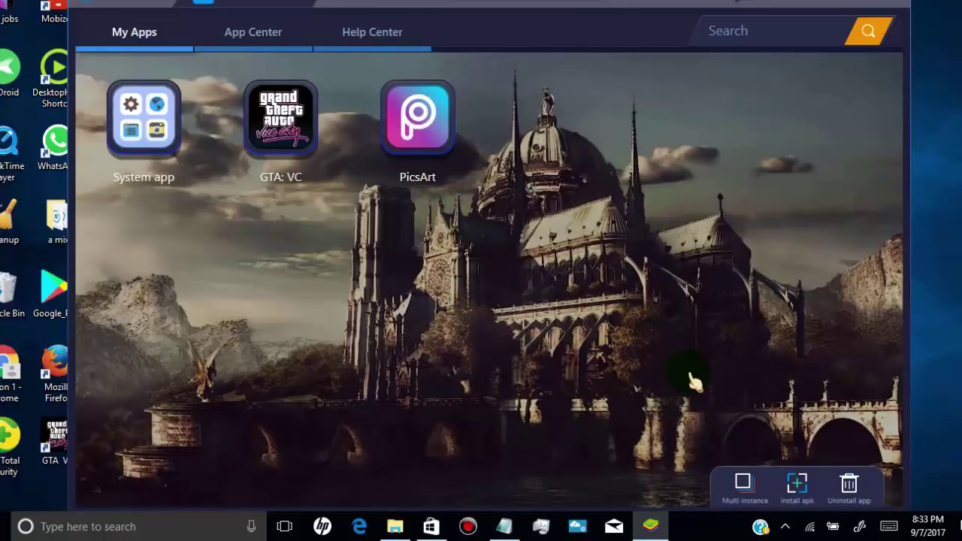
pyautogui.click(844, 257)
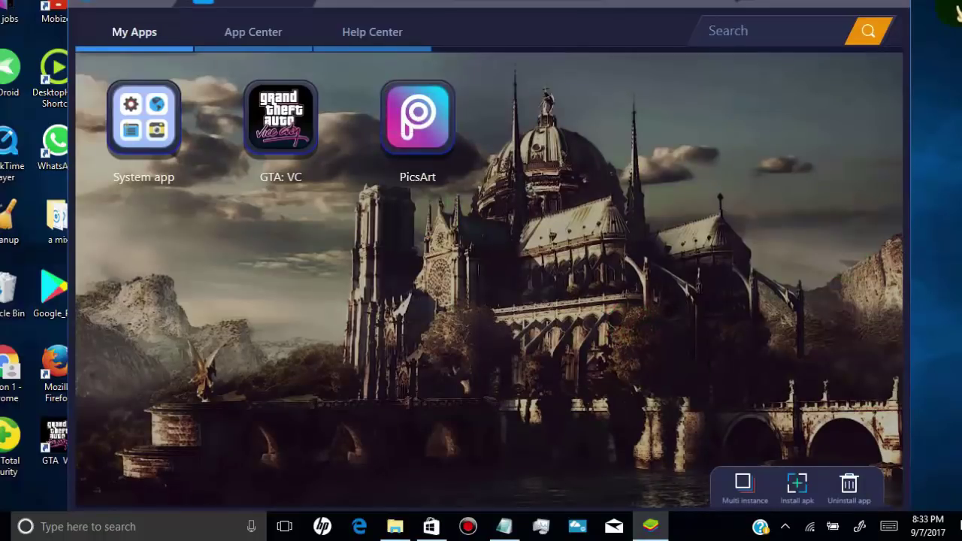